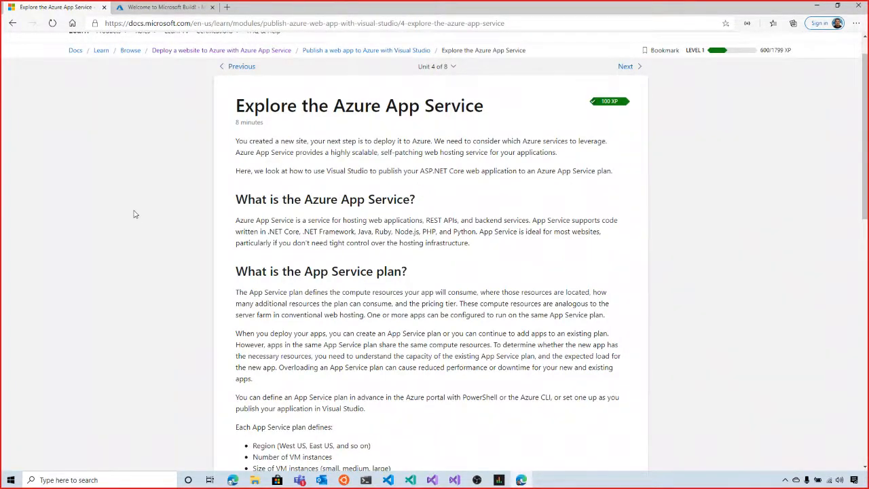
Read the Explore the Azure App Service unit down to what each App Service plan defines
scroll(134, 214, "down", 1)
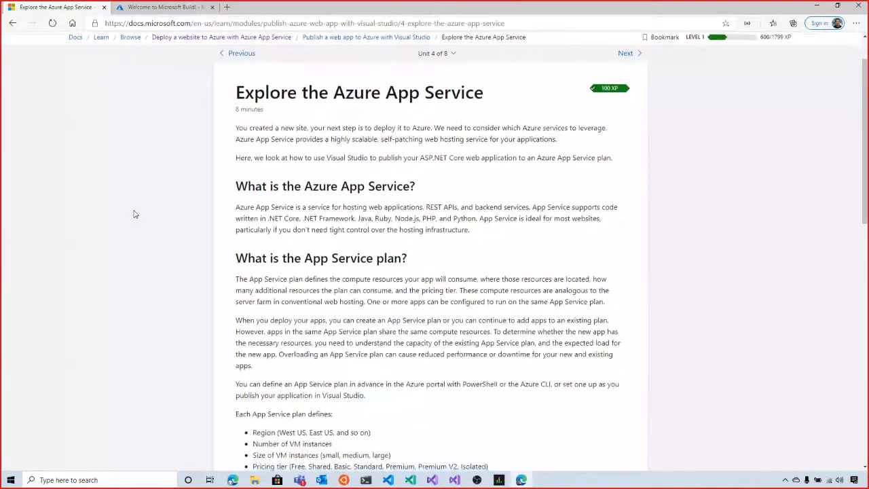
scroll(522, 279, "down", 1)
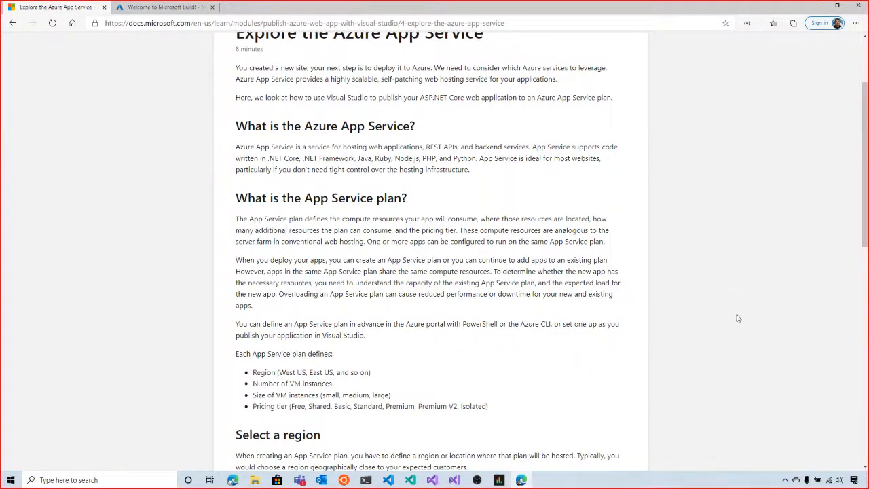
scroll(738, 318, "down", 1)
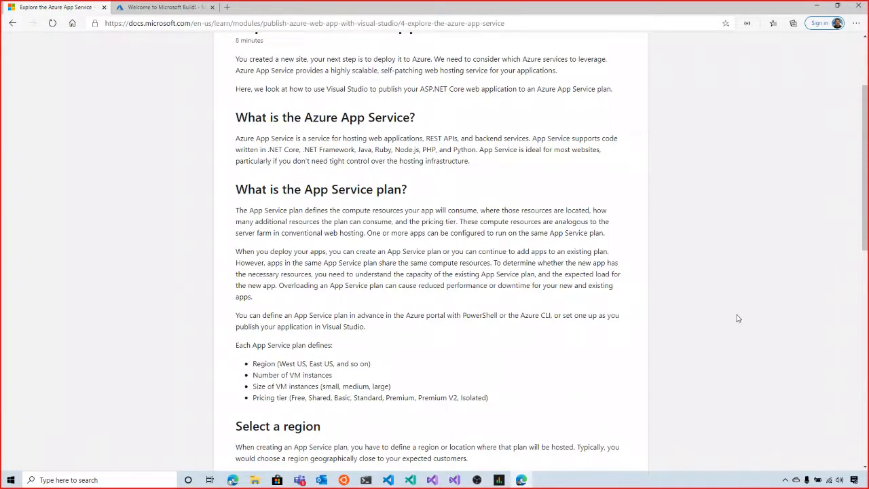
scroll(738, 318, "down", 1)
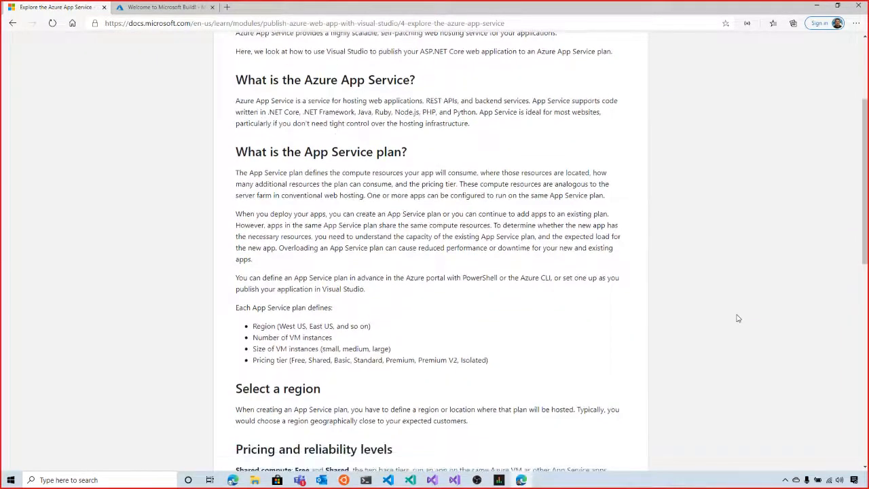
scroll(738, 317, "down", 1)
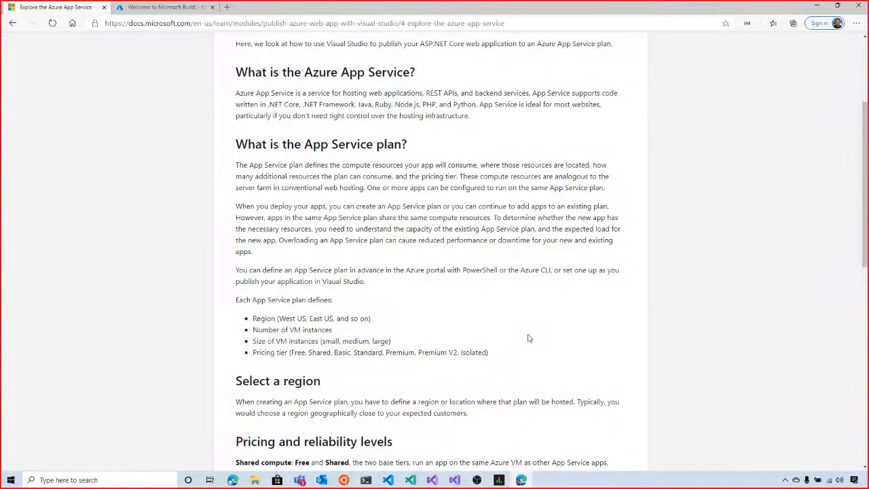
Switch to the Azure portal dashboard, view its tile customization mode with the Tile Gallery, and finish customizing without changes
left_click(166, 7)
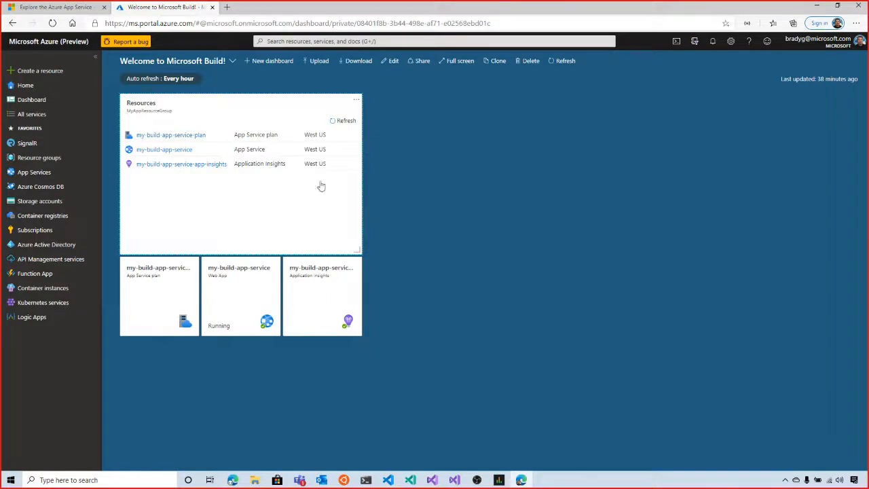
left_click(356, 101)
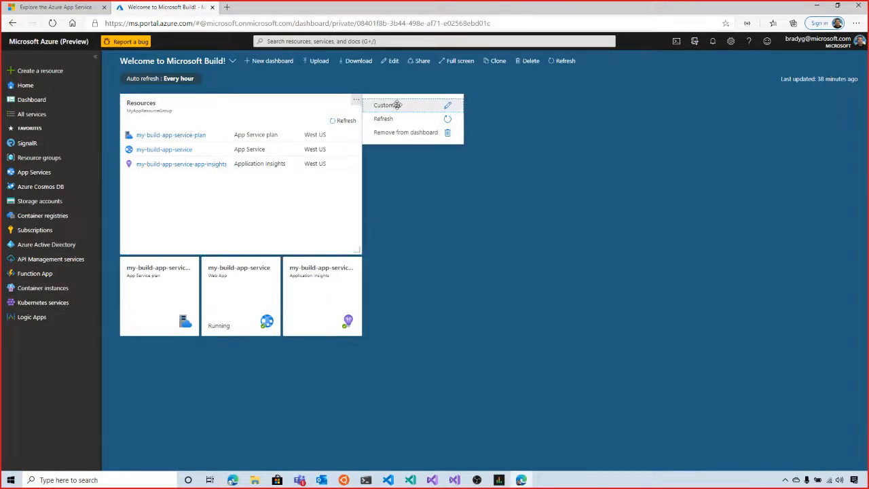
left_click(377, 103)
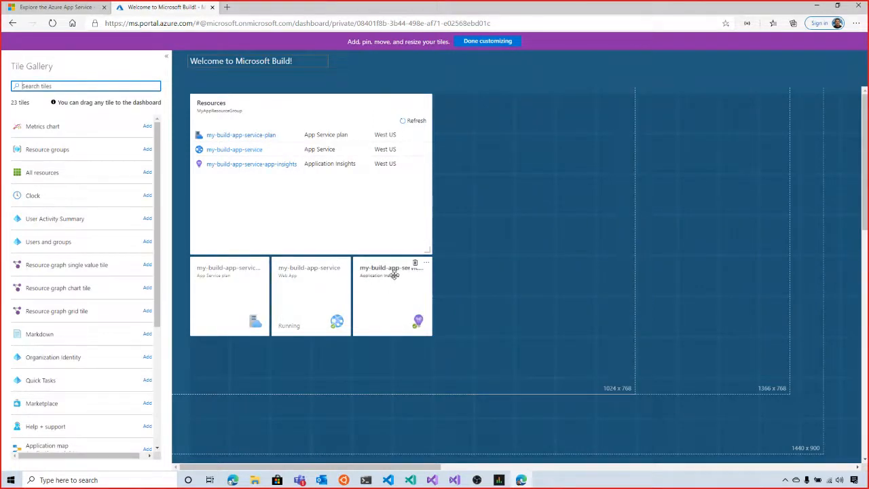
left_click(487, 41)
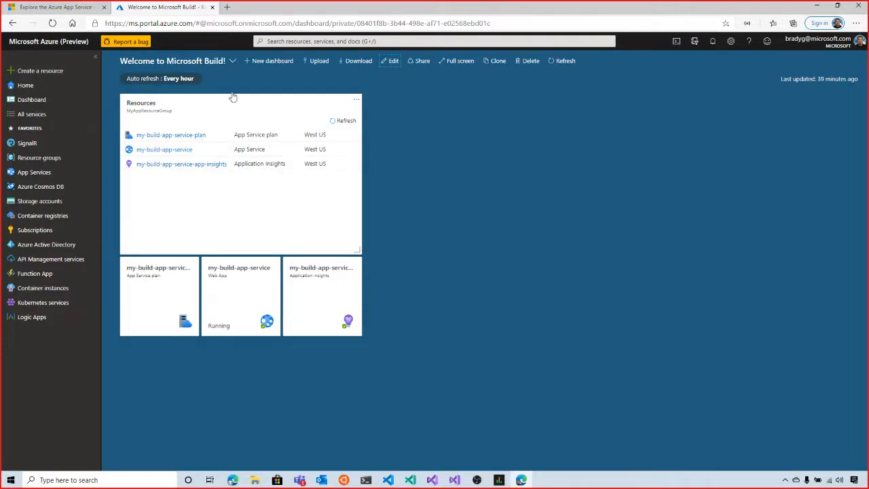
View the apps hosted on my-build-app-service-plan and examine the overview of my-build-app-service
left_click(180, 138)
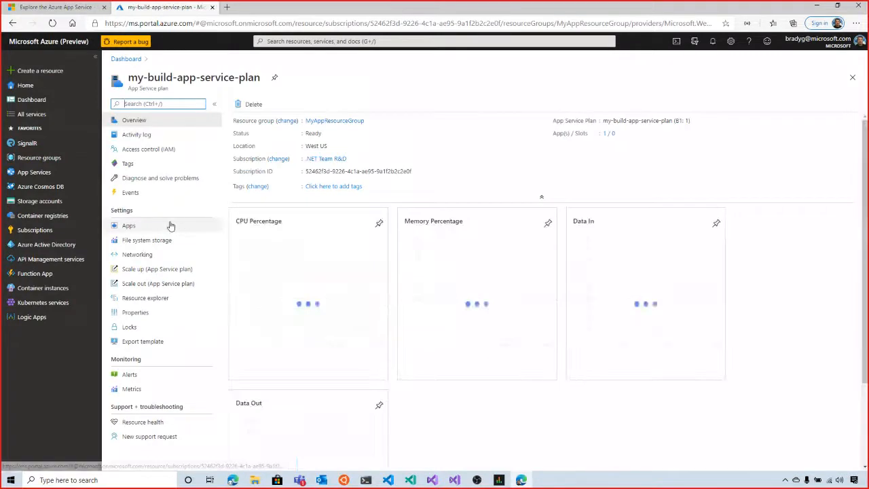
left_click(169, 225)
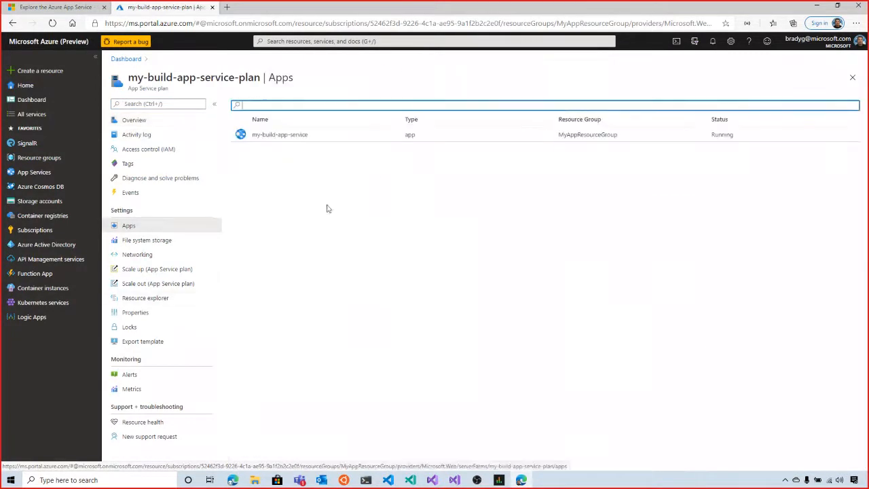
left_click(282, 136)
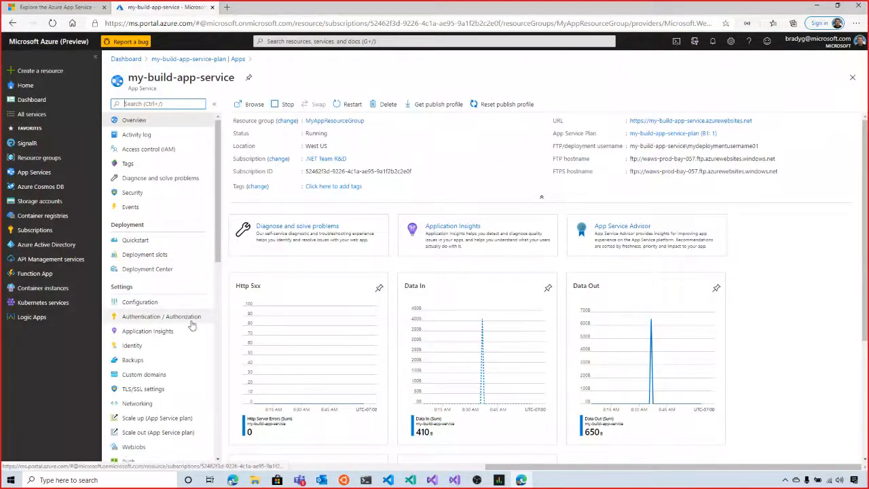
scroll(190, 323, "down", 1)
scroll(192, 326, "up", 1)
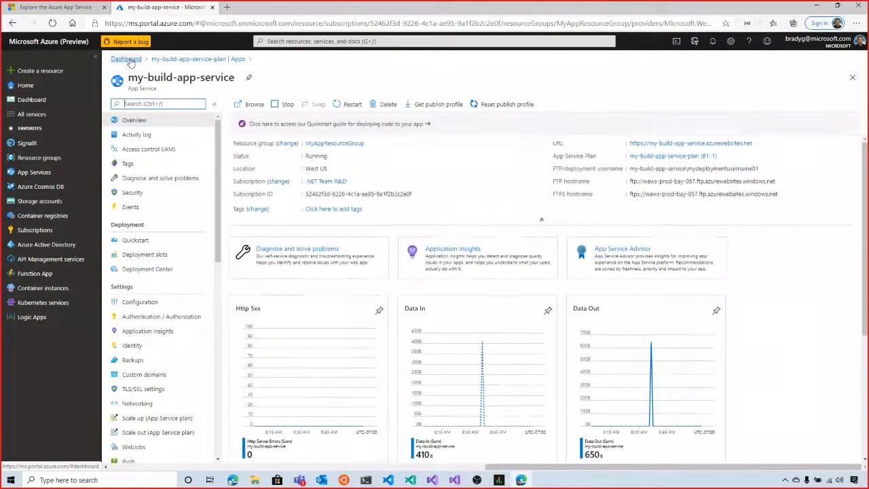
Return to the portal dashboard, and go back to the Microsoft Learn unit to review the App Service plan attributes and region selection
left_click(127, 60)
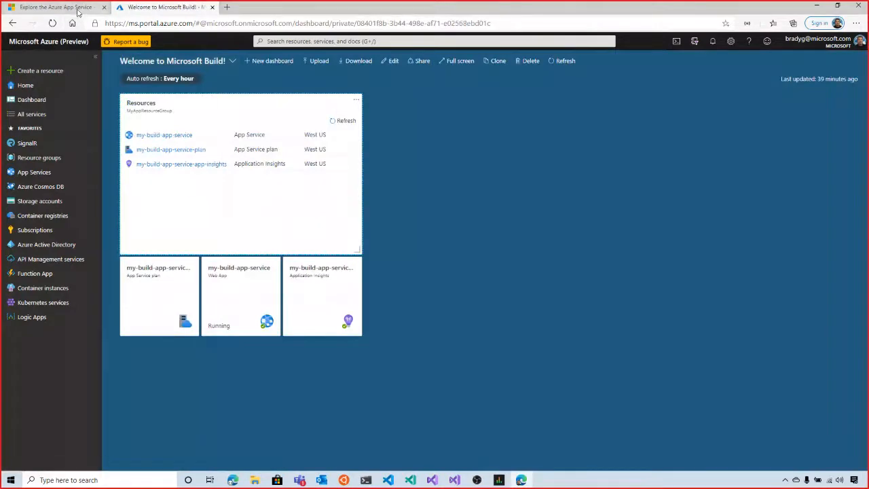
left_click(77, 12)
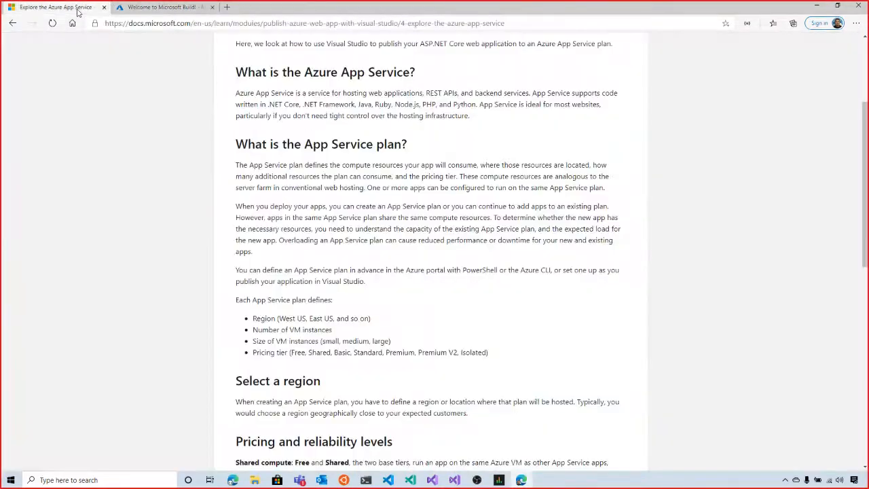
scroll(488, 297, "down", 2)
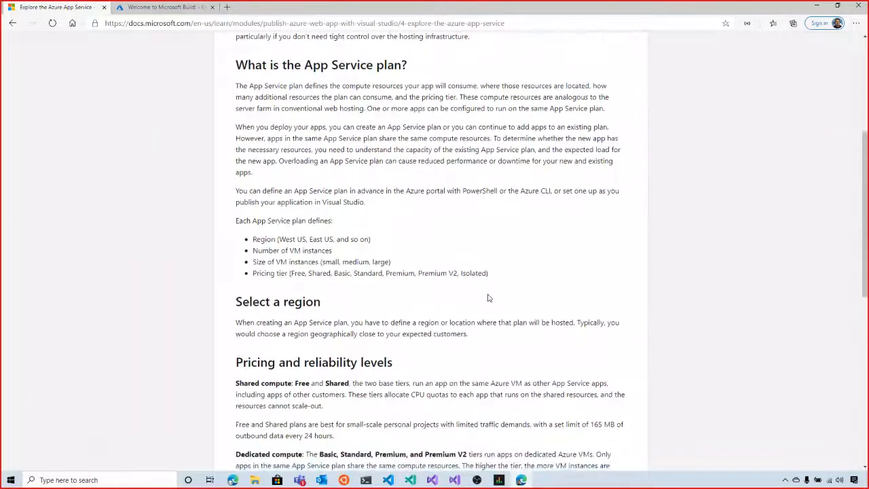
In the Azure portal, open the Scale up settings of my-build-app-service-plan
left_click(158, 11)
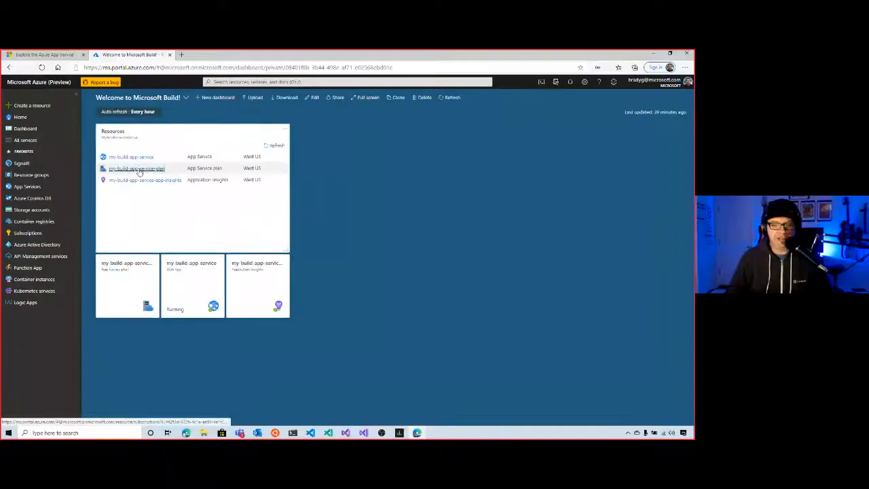
left_click(139, 169)
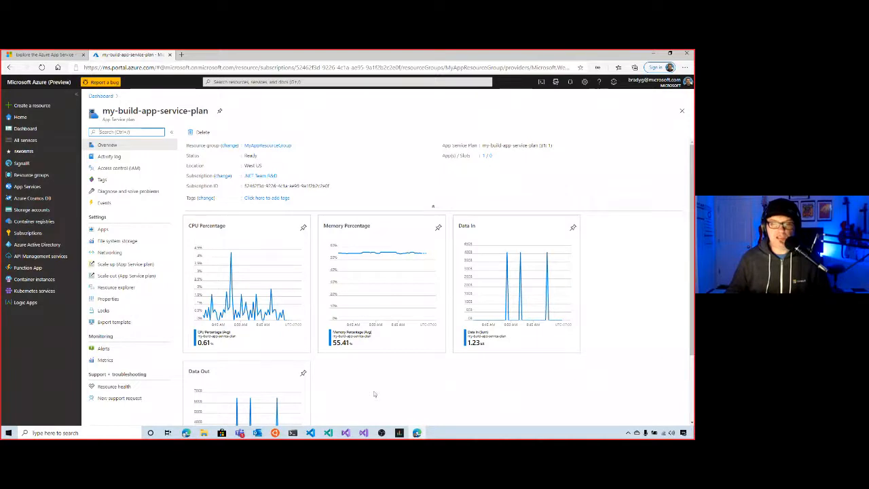
left_click(128, 265)
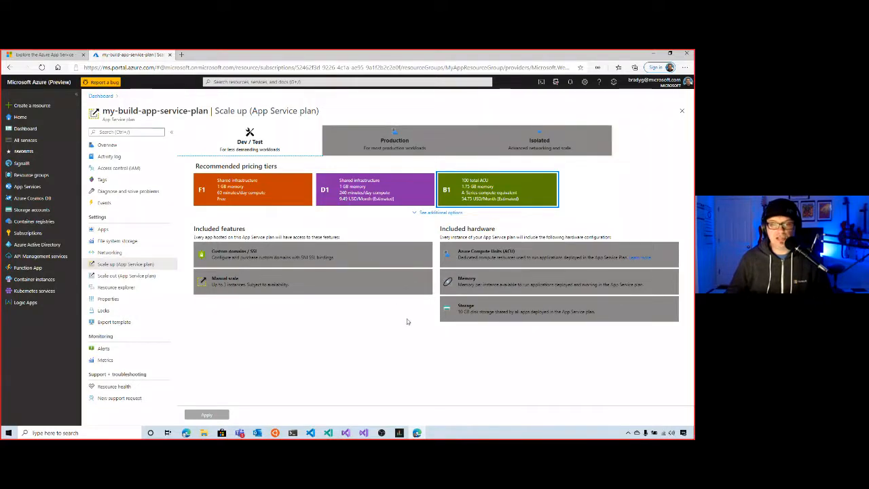
Compare the included features and hardware of the D1, F1 and B1 Dev / Test pricing tiers
left_click(394, 197)
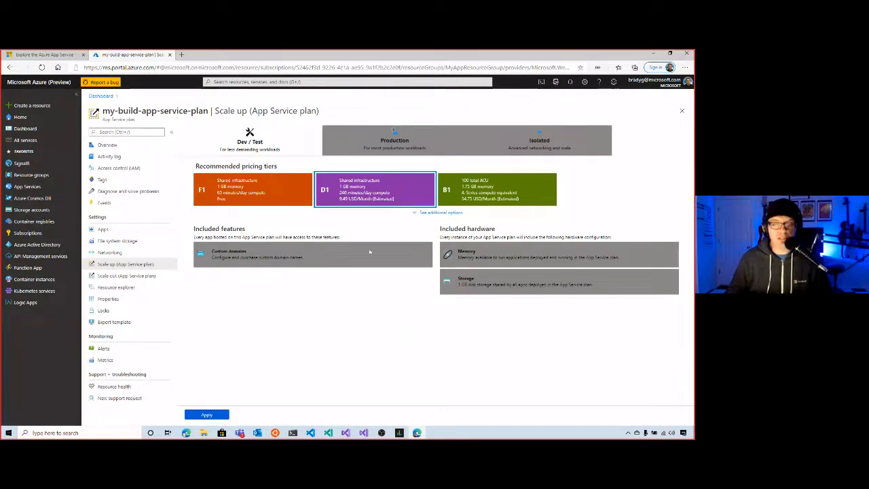
left_click(234, 201)
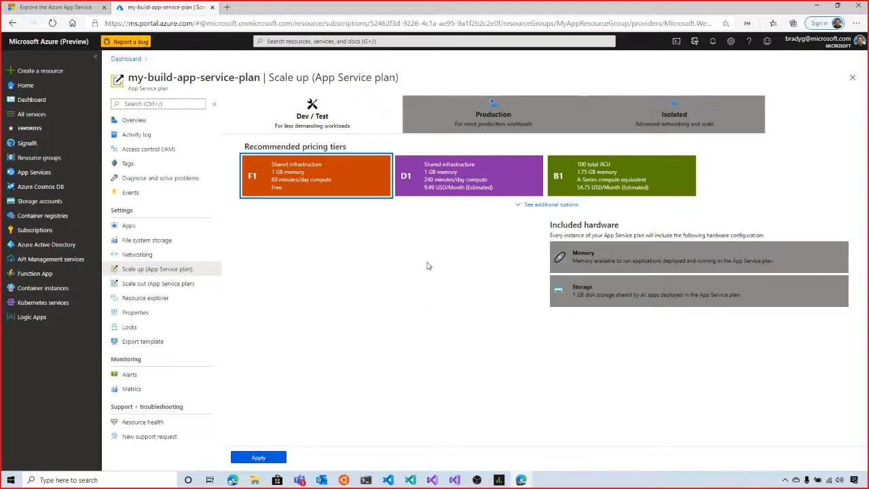
left_click(467, 174)
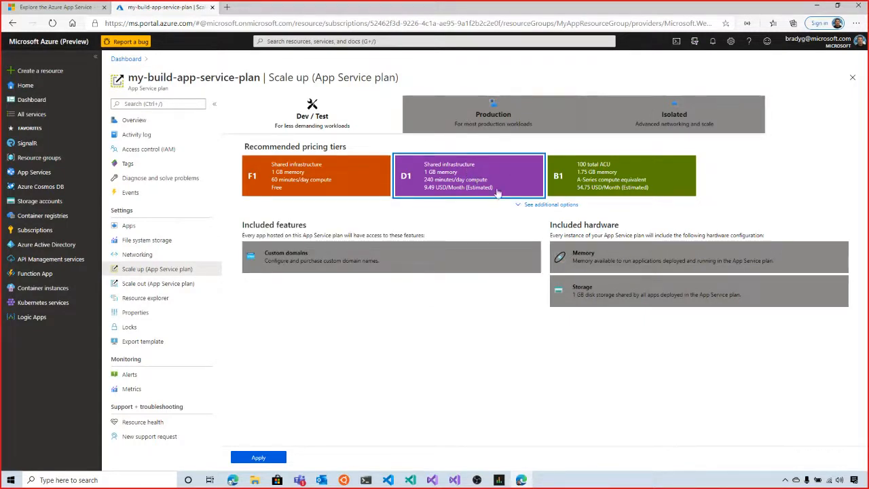
left_click(577, 178)
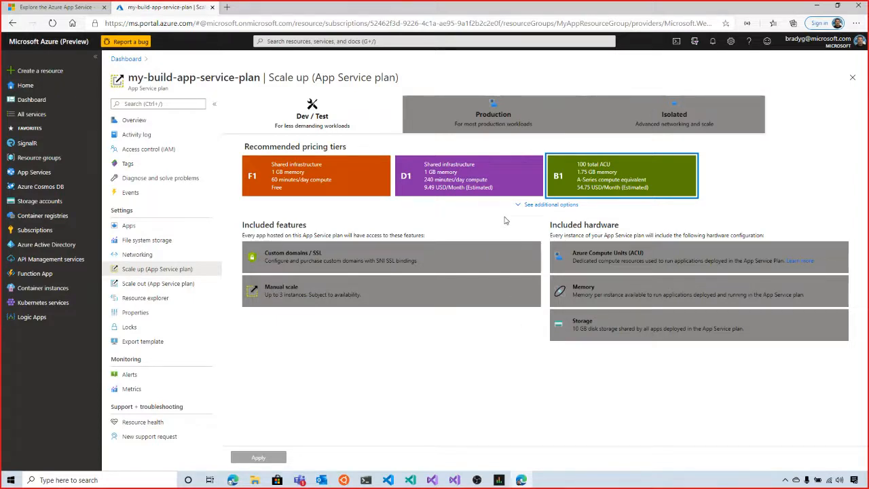
Examine the S1 and P1V2 Production pricing tiers, and return to the dashboard without applying a tier change
left_click(494, 125)
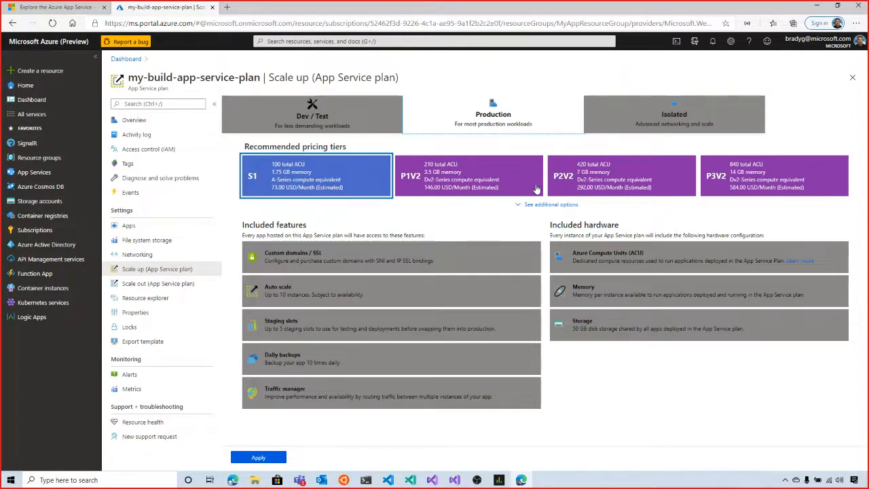
left_click(508, 175)
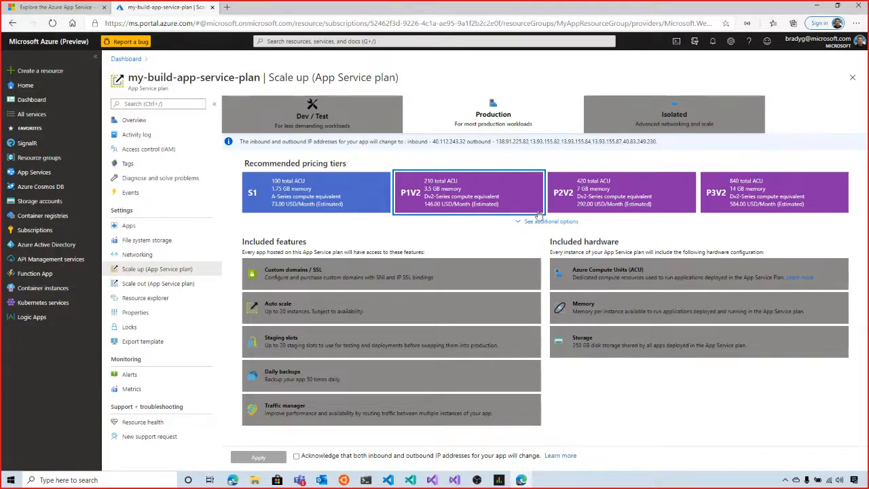
left_click(320, 118)
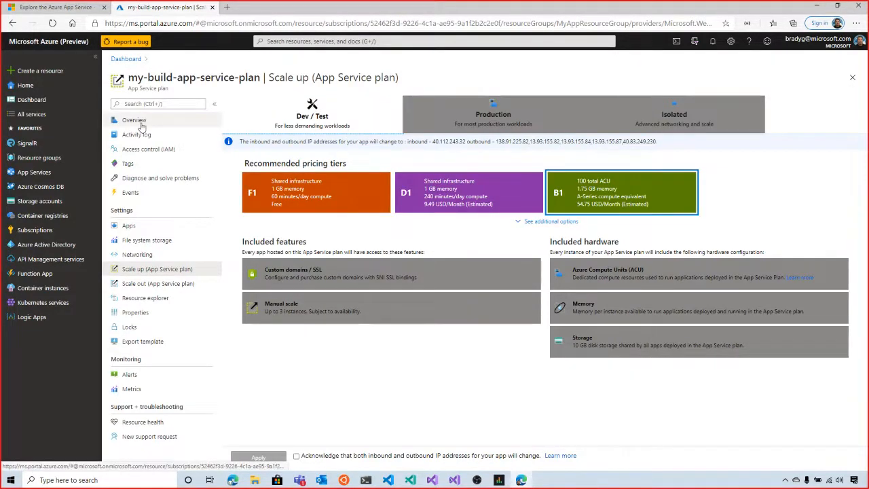
left_click(138, 121)
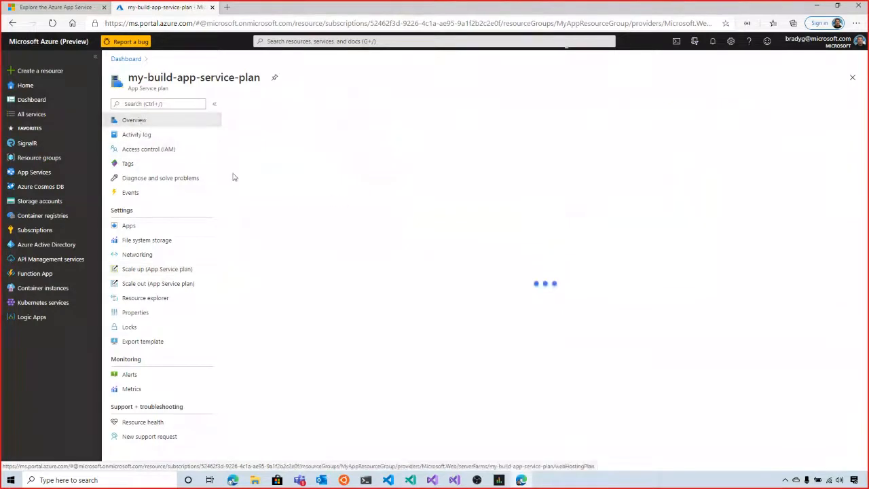
left_click(126, 59)
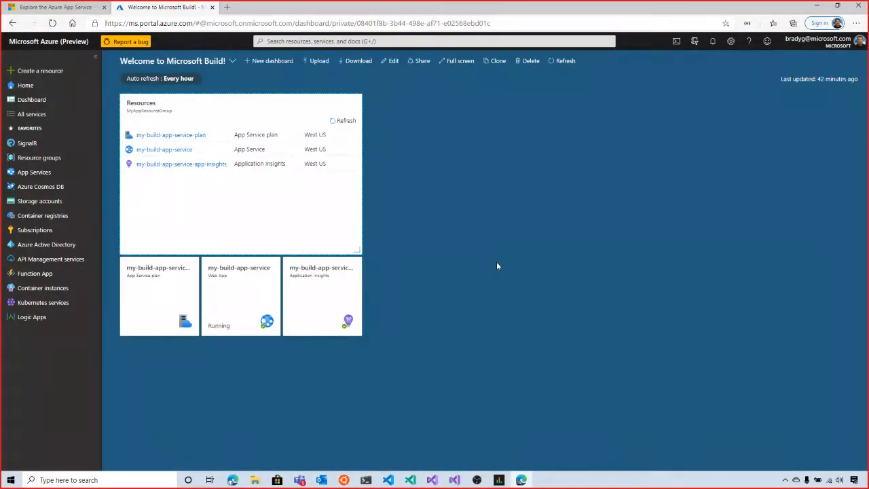
Read the region, pricing and reliability sections of the Microsoft Learn unit, and switch back to the Azure portal dashboard
left_click(67, 10)
scroll(380, 222, "down", 1)
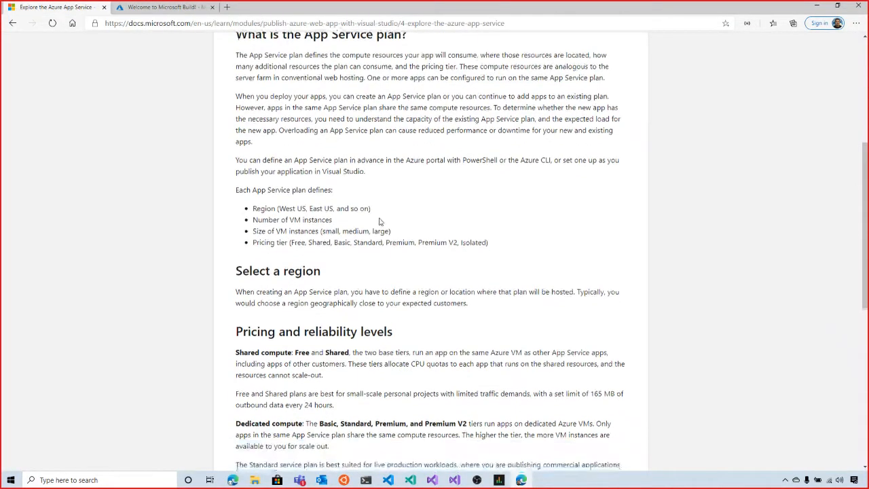
scroll(380, 222, "down", 1)
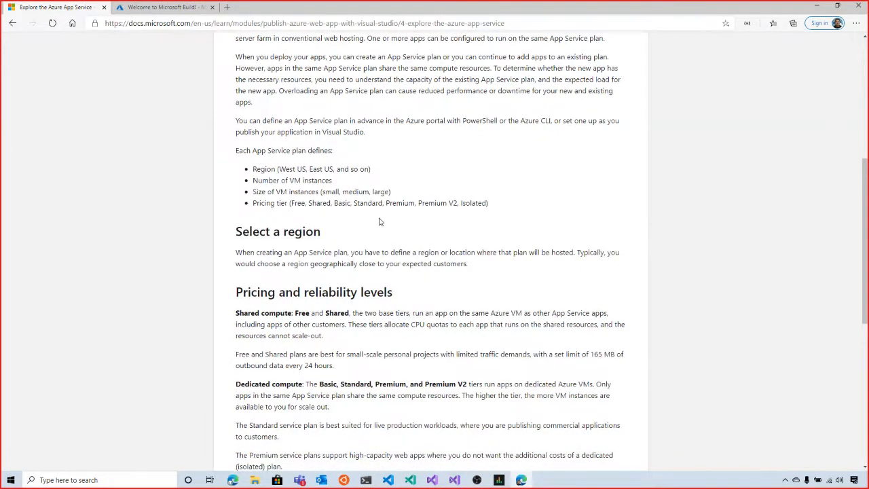
scroll(380, 222, "up", 2)
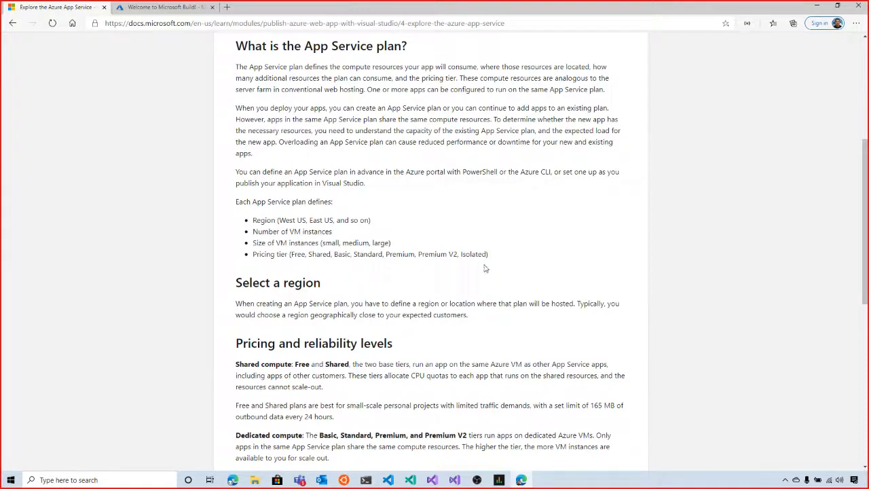
scroll(487, 287, "down", 2)
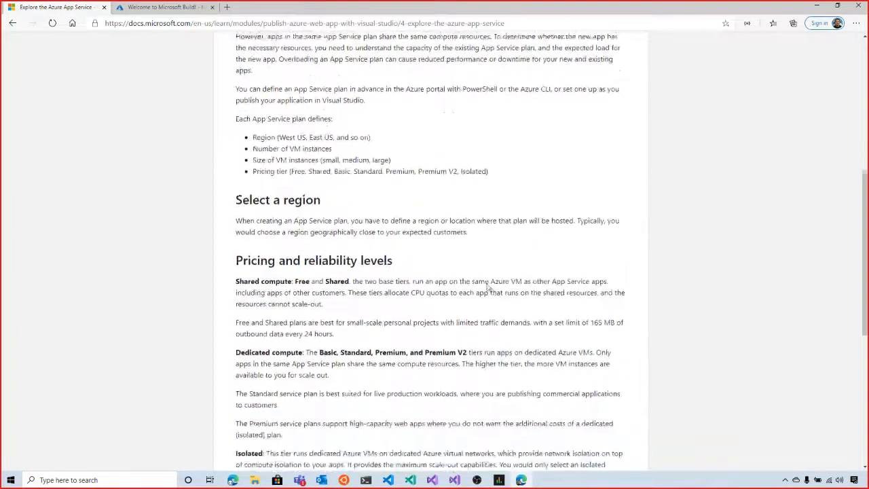
scroll(487, 287, "down", 2)
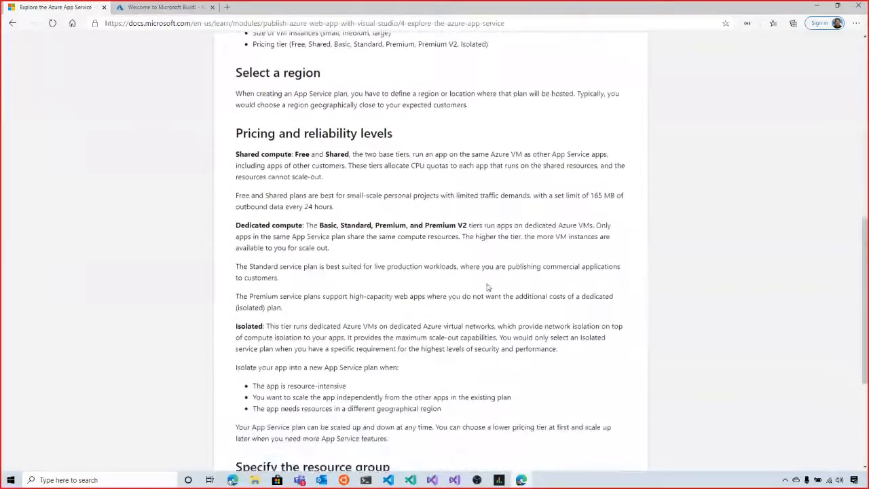
scroll(487, 288, "down", 1)
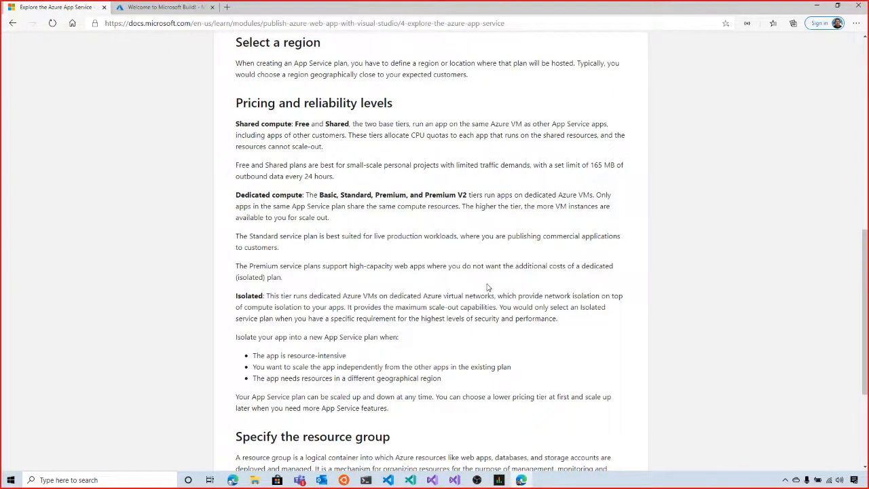
left_click(180, 8)
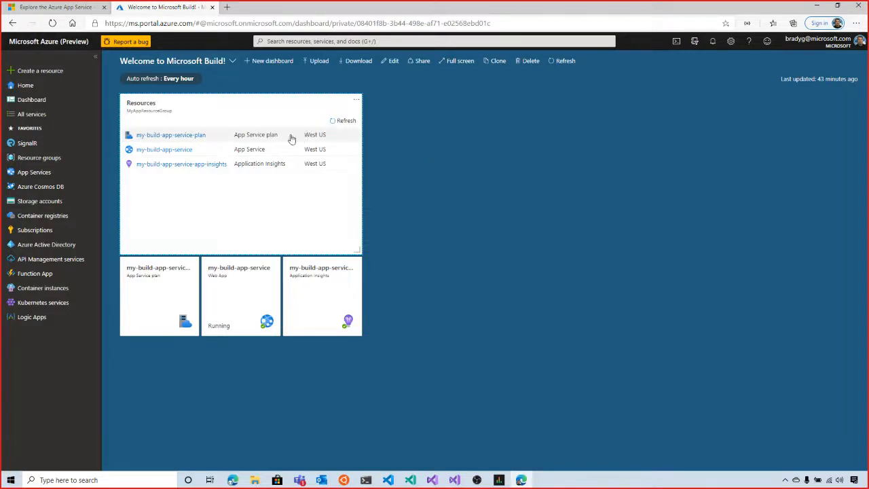
In the Microsoft Learn unit, read the rest of the pricing and reliability levels section and the section on specifying the resource group
left_click(79, 11)
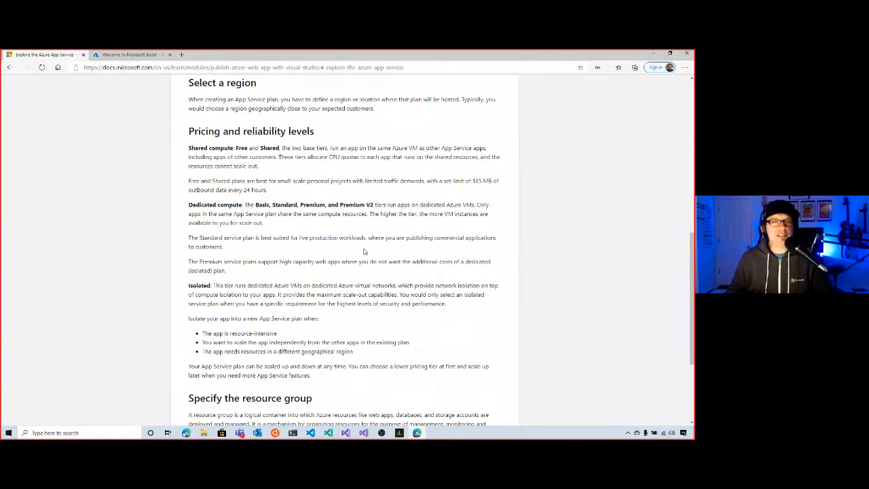
scroll(480, 266, "down", 2)
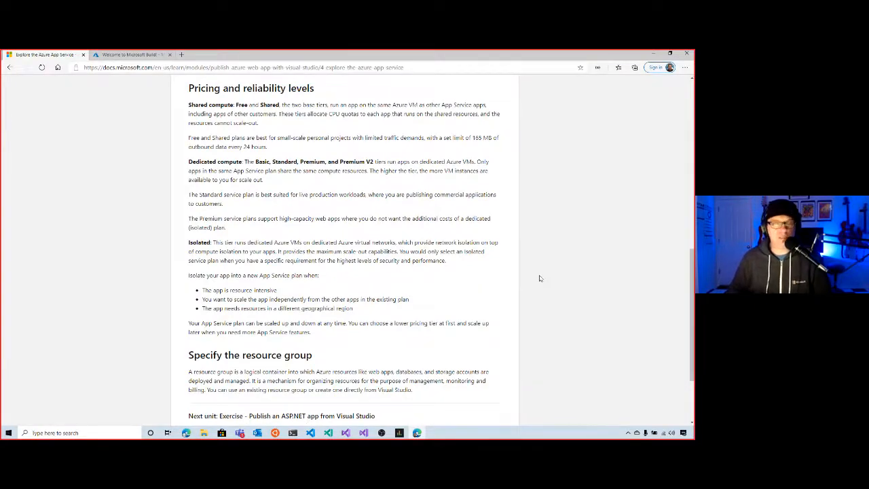
scroll(540, 279, "down", 1)
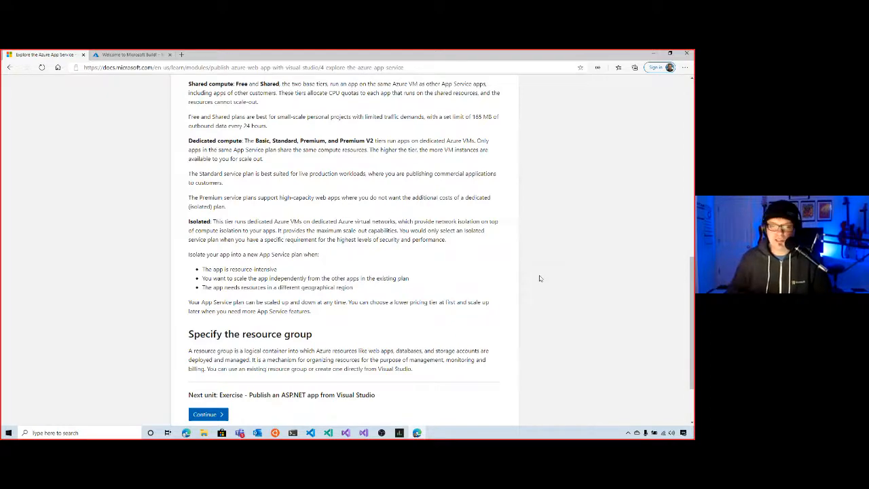
scroll(540, 279, "down", 1)
scroll(540, 279, "down", 2)
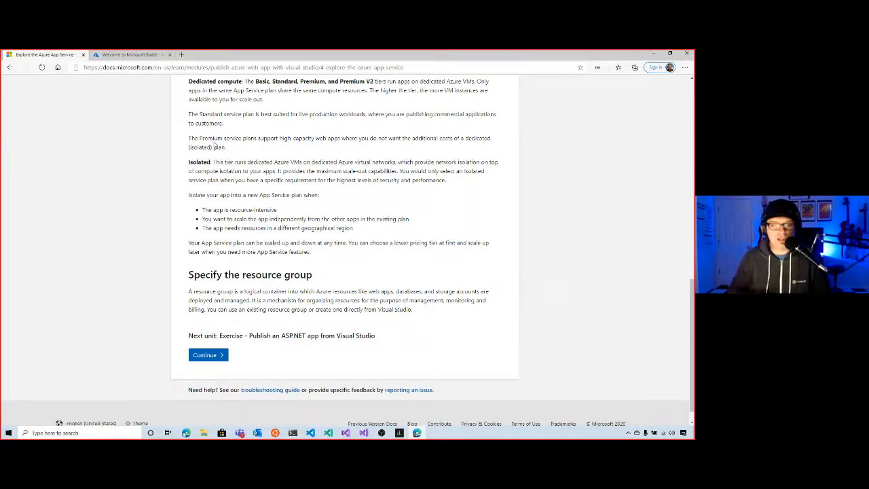
Switch to the Azure portal and view the Scale up settings of my-build-app-service-plan through MyAppResourceGroup
left_click(129, 55)
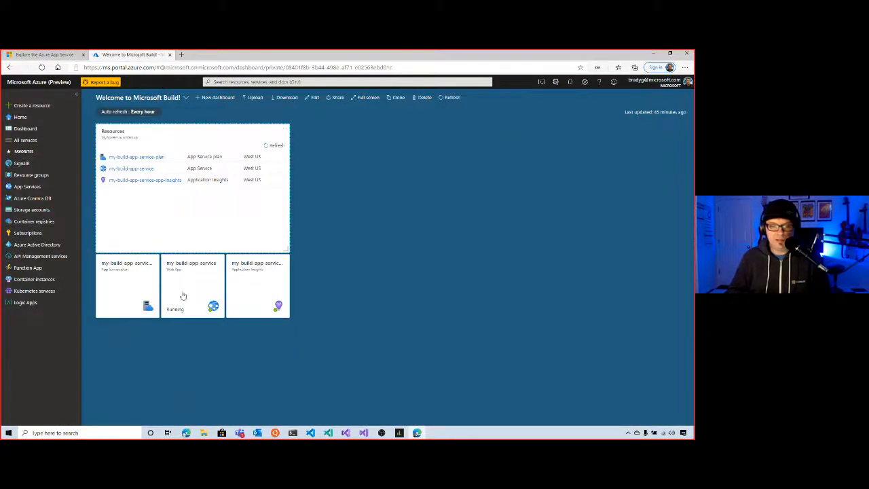
left_click(133, 163)
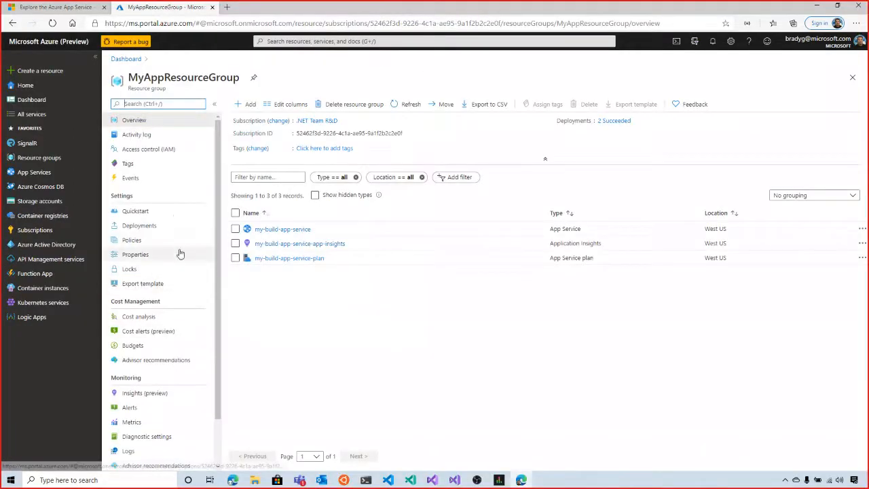
left_click(278, 258)
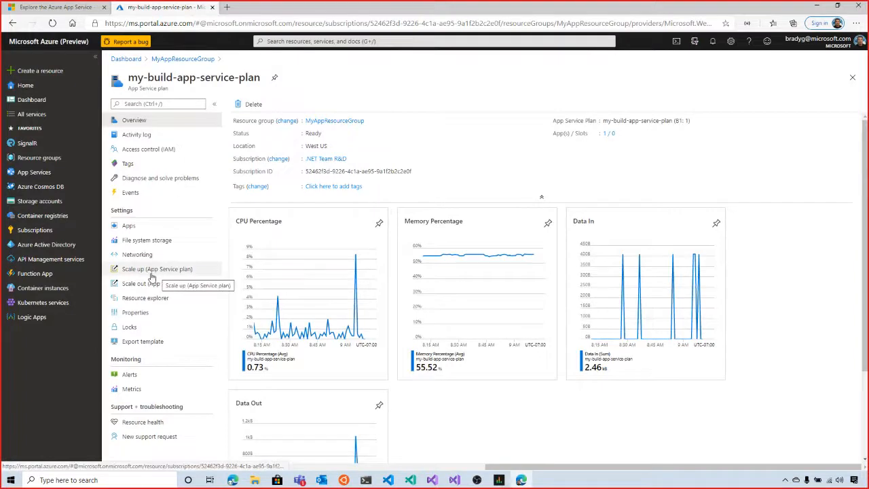
left_click(143, 271)
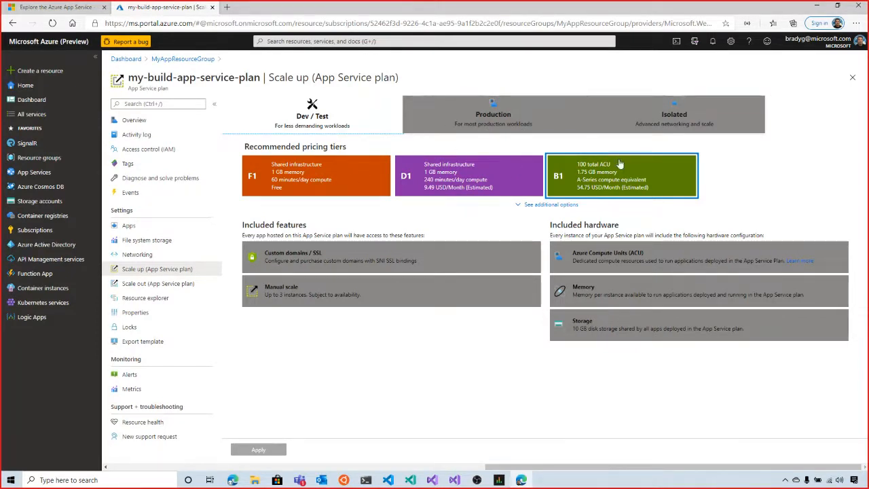
Try a manual scale-out instance count of 3 for the plan, reset it to 1 without saving, and return to MyAppResourceGroup
left_click(166, 285)
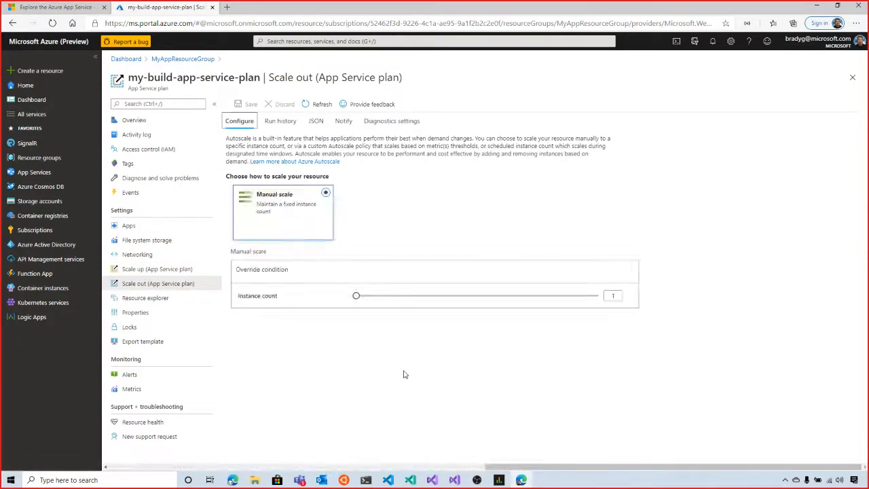
mouse_move(356, 300)
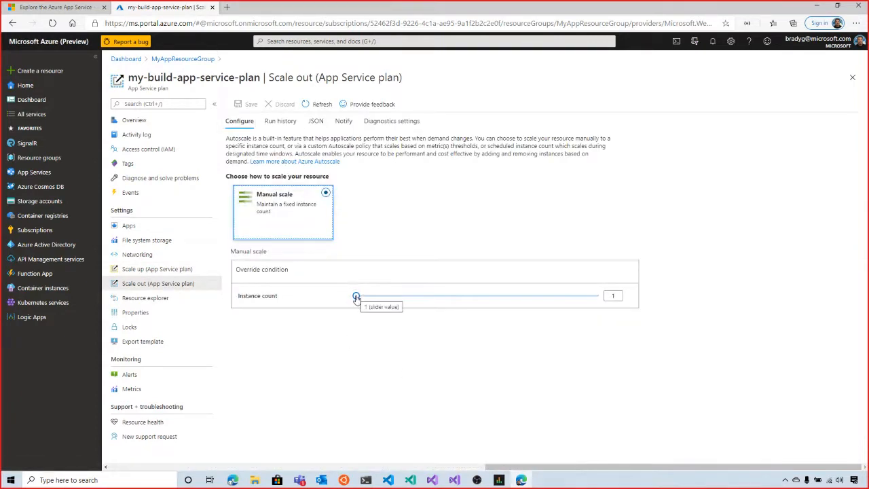
left_click_drag(356, 299, 571, 306)
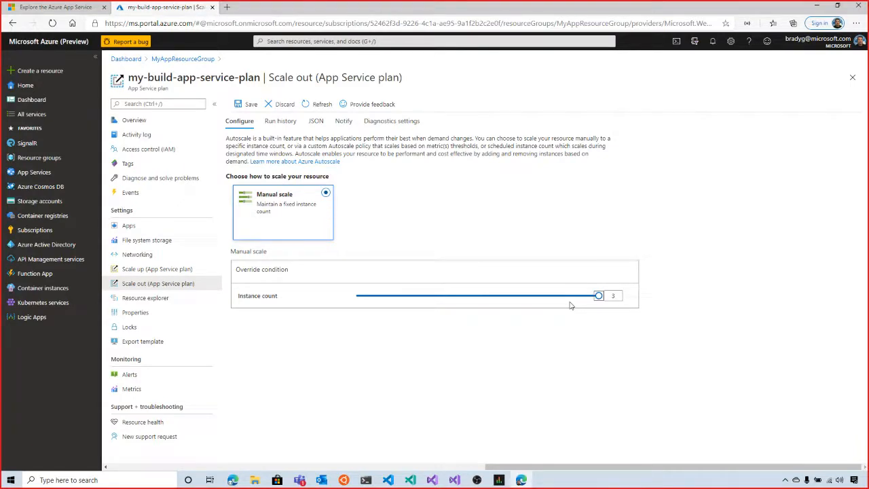
left_click_drag(570, 306, 355, 296)
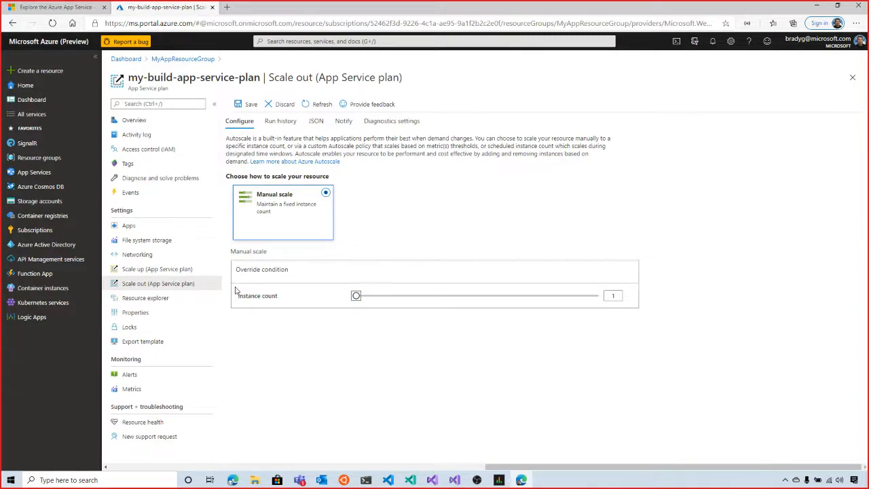
mouse_move(356, 296)
left_mouse_down()
mouse_move(596, 296)
mouse_move(357, 292)
left_mouse_up()
left_click(135, 120)
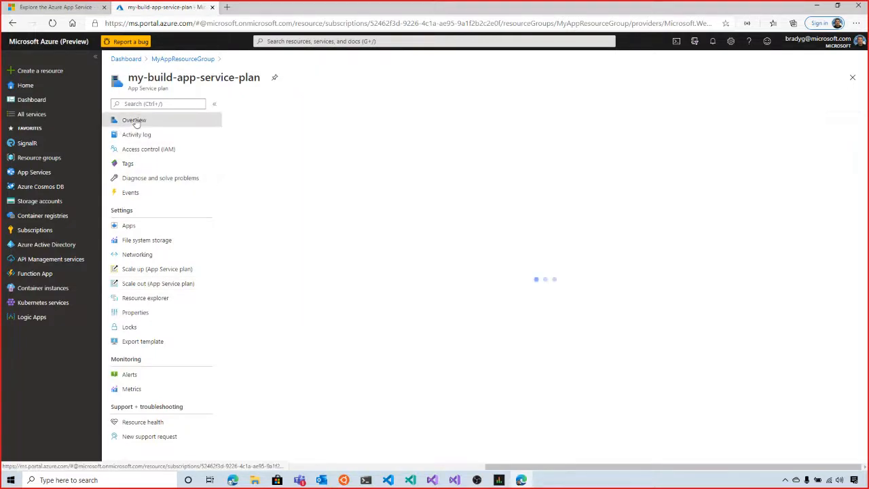
left_click(183, 59)
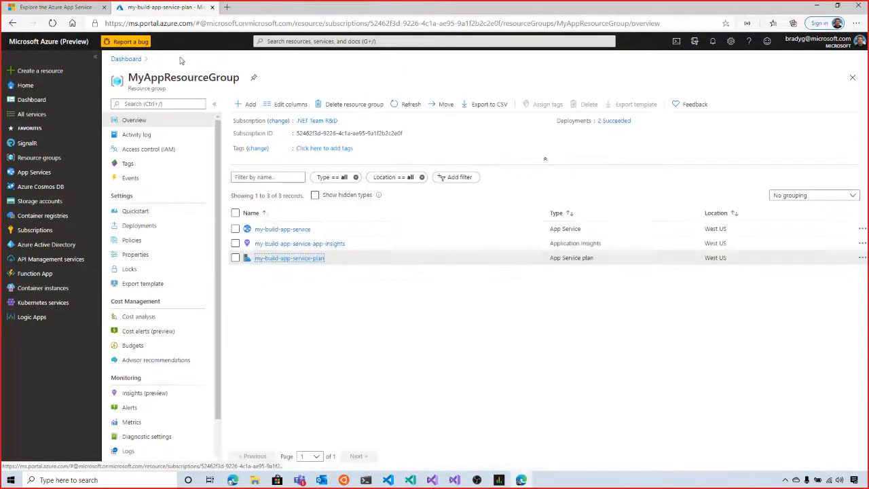
Return to the Microsoft Learn module and continue to the unit Exercise - Publish an ASP.NET app from Visual Studio
left_click(75, 10)
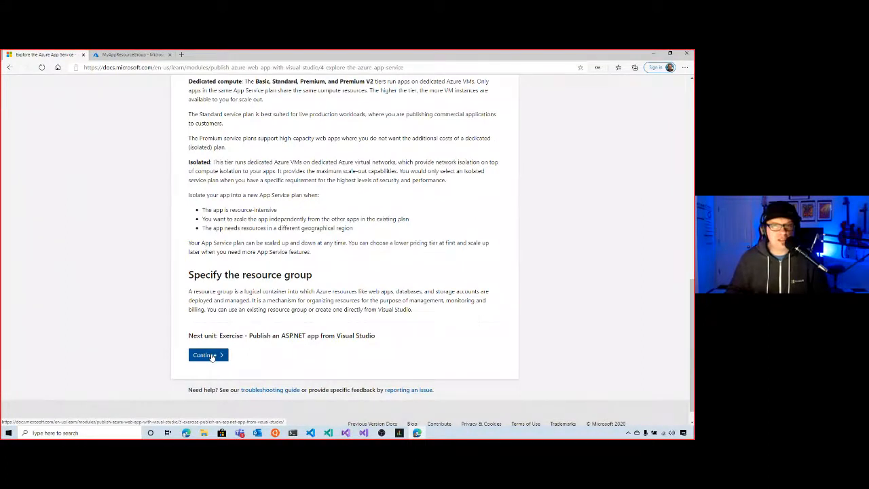
left_click(212, 355)
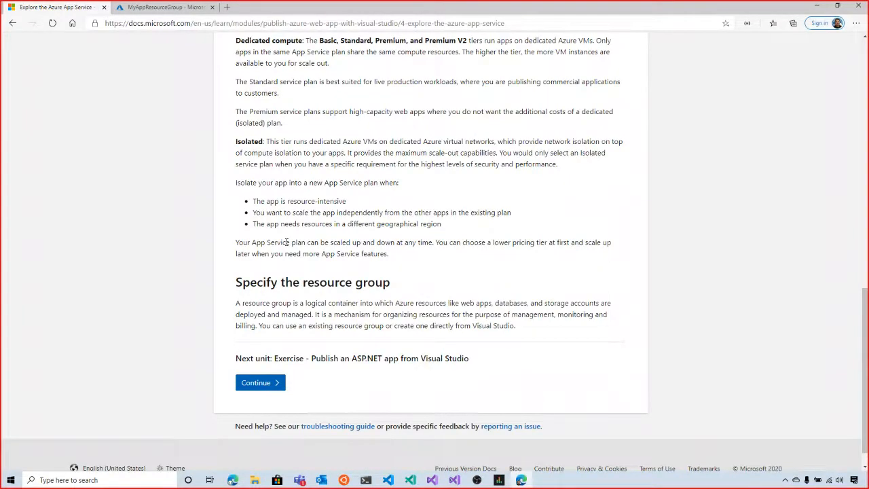
left_click(253, 383)
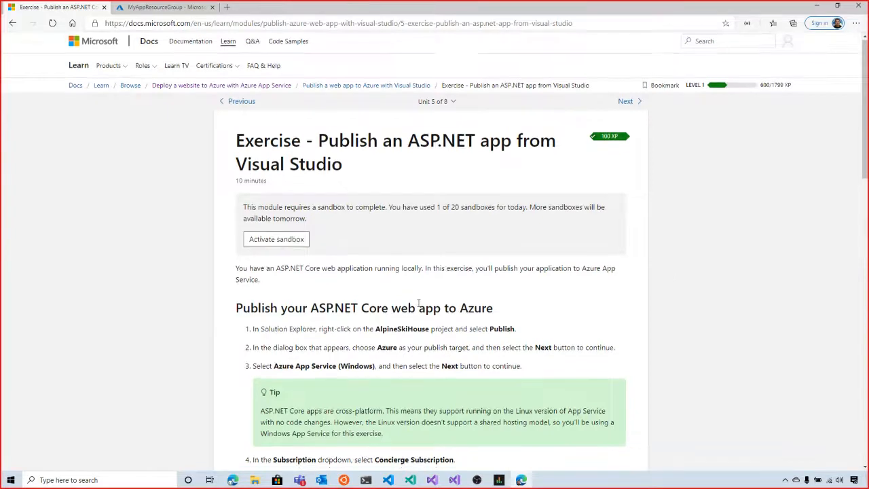
Activate the sandbox for the Publish an ASP.NET app exercise
scroll(419, 304, "down", 1)
scroll(419, 305, "down", 1)
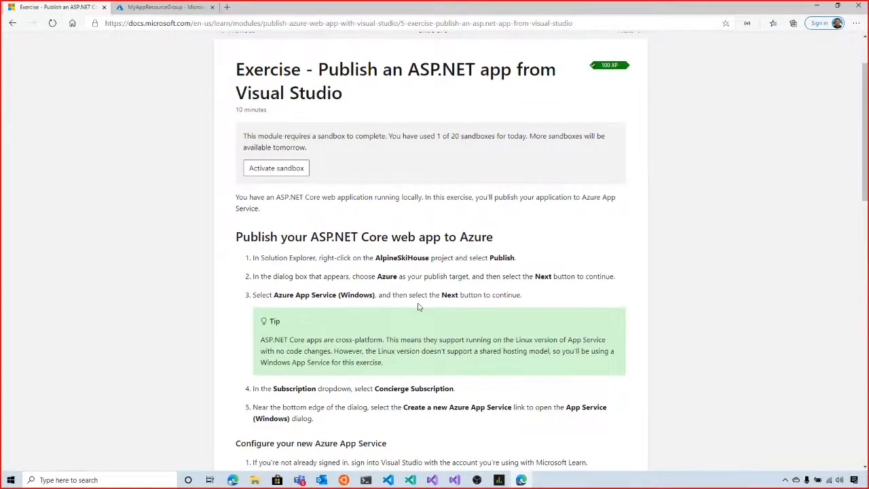
scroll(419, 307, "down", 1)
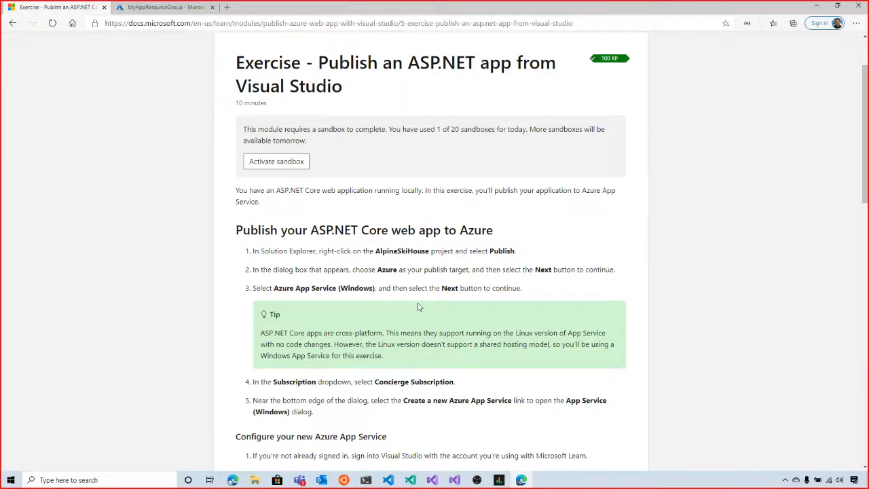
left_click(270, 162)
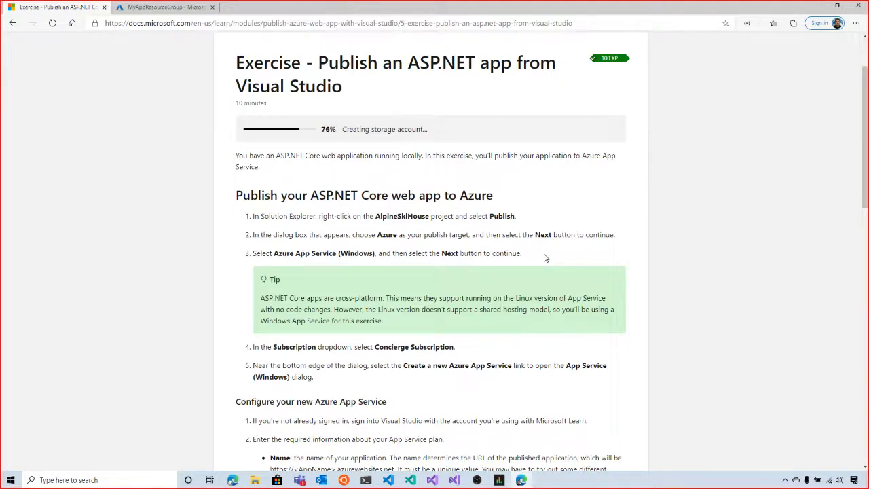
scroll(545, 259, "down", 1)
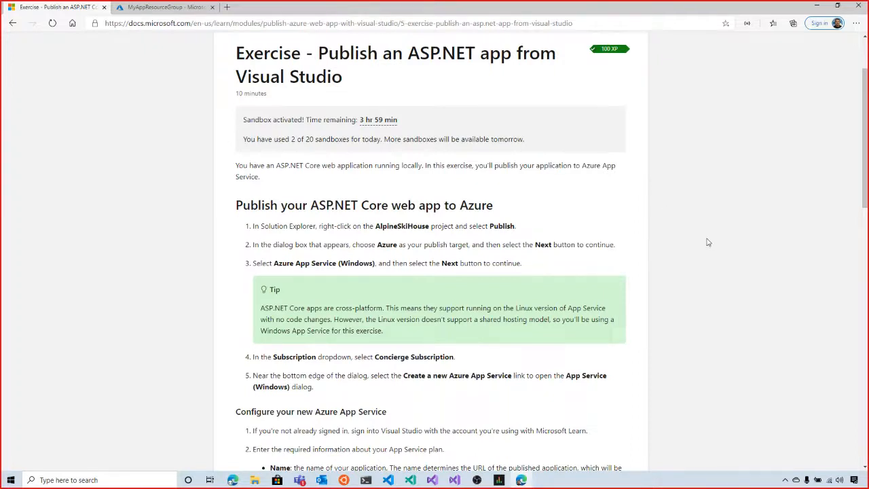
key("super+plus")
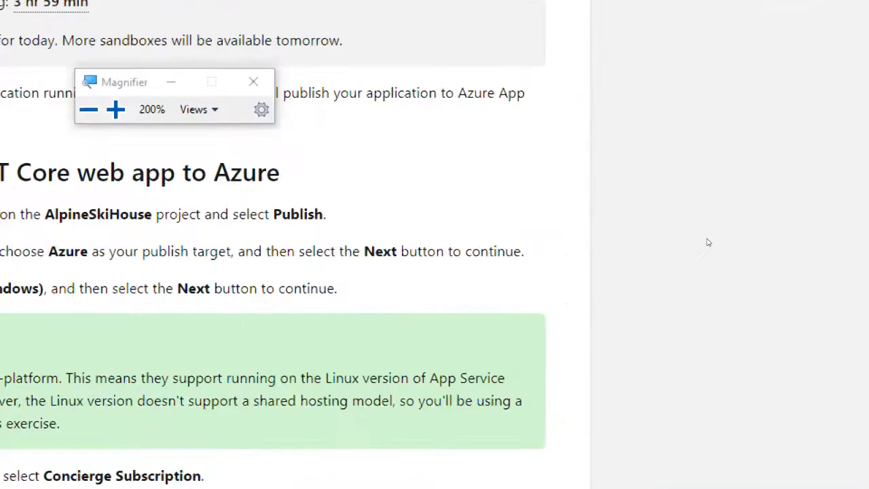
key("super+minus")
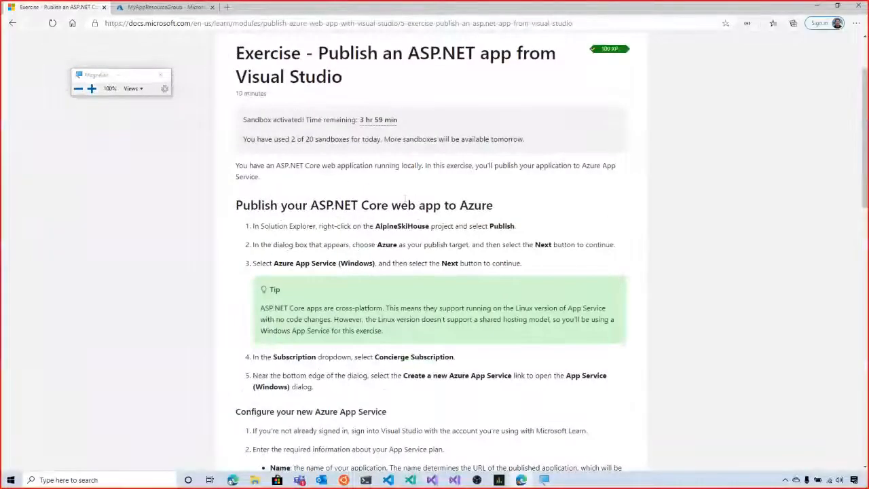
left_click(161, 75)
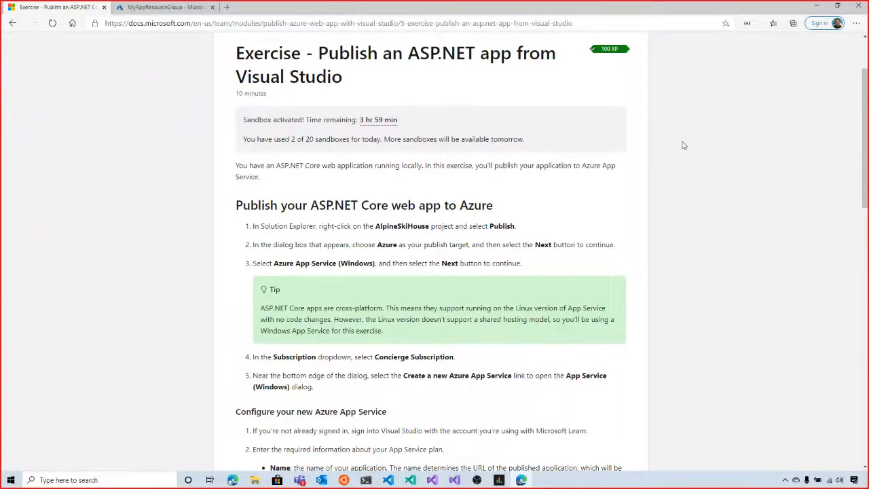
Enlarge the exercise page and read the instructions for publishing the ASP.NET Core web app to Azure
key("ctrl+plus")
key("ctrl+plus")
key("ctrl+plus")
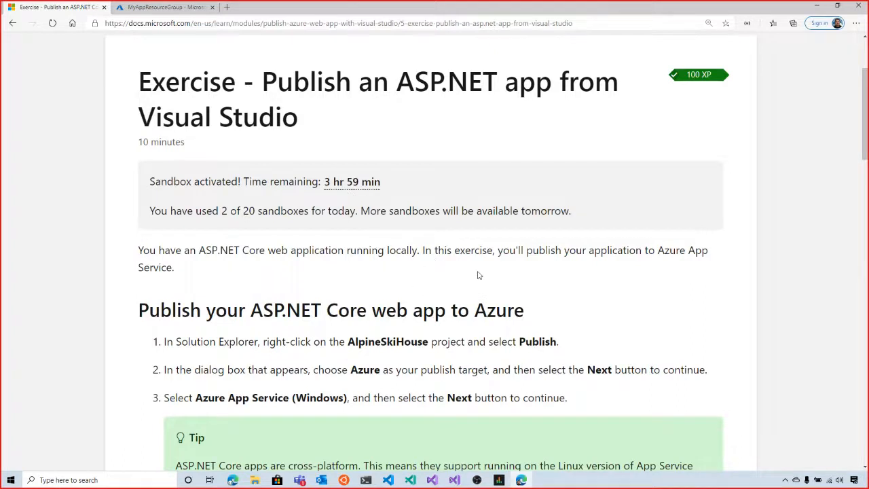
scroll(478, 276, "down", 1)
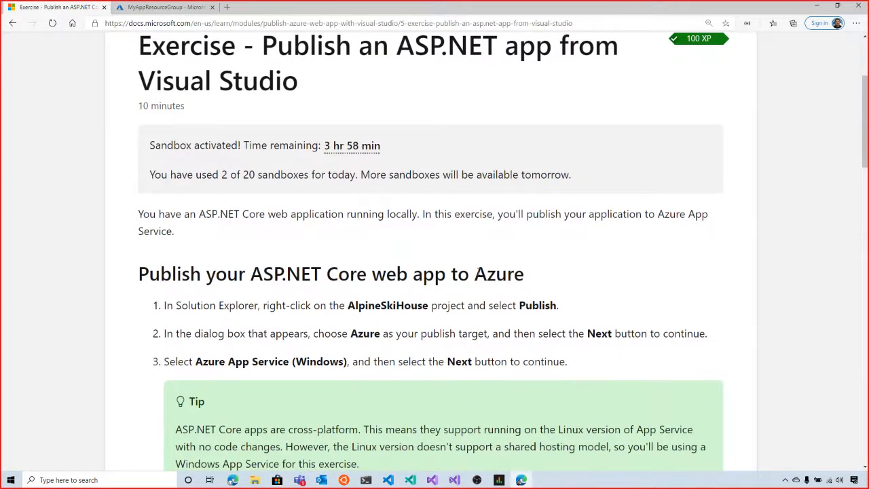
scroll(479, 272, "down", 1)
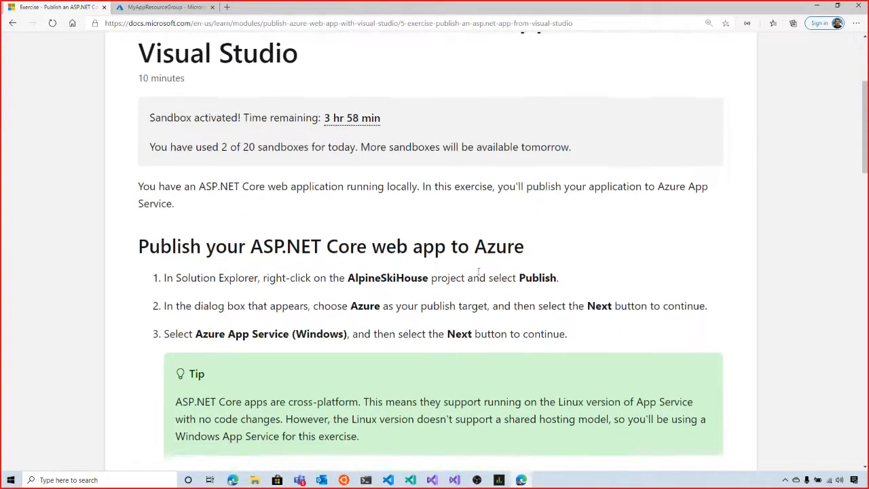
scroll(478, 271, "down", 1)
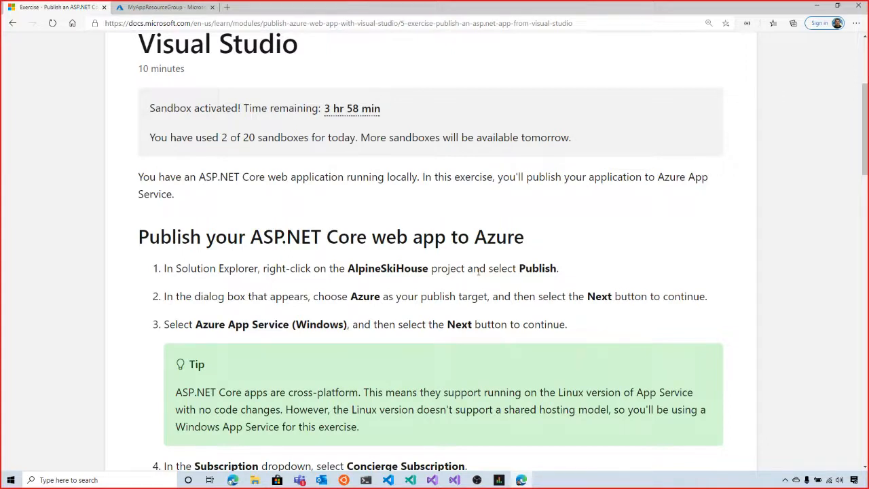
scroll(567, 241, "down", 2)
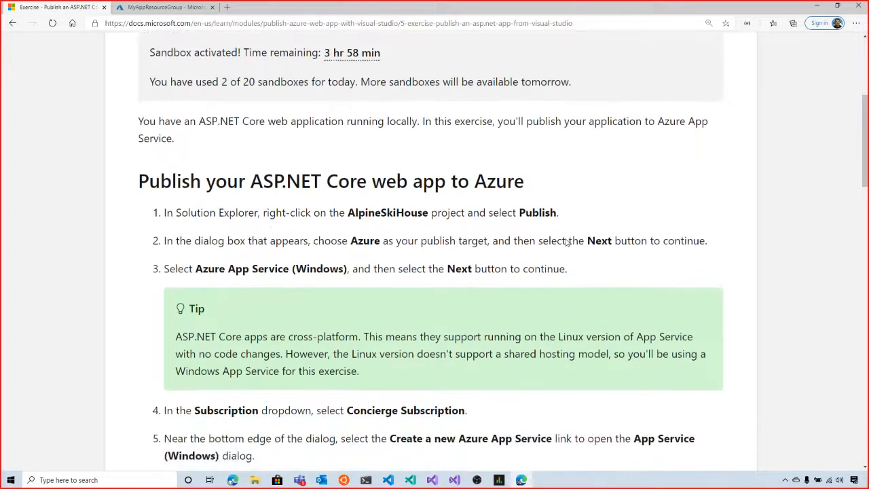
scroll(567, 243, "down", 3)
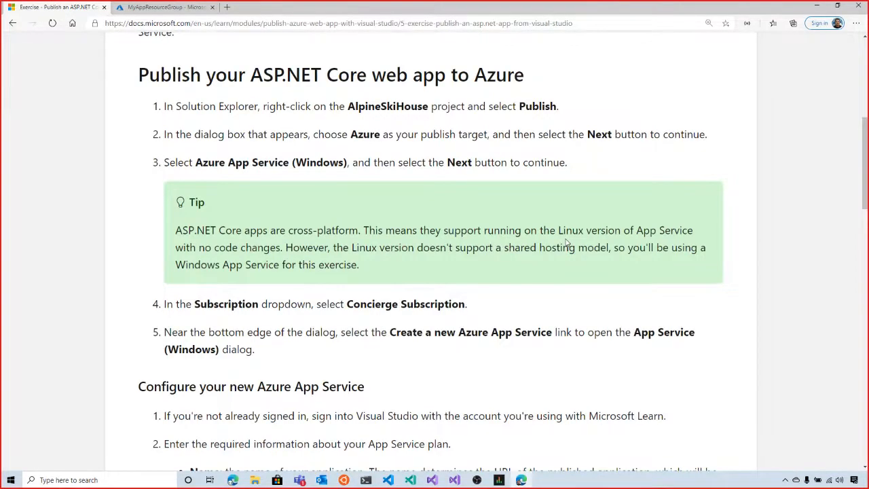
Switch to Visual Studio and start publishing the AlpineSkiHouse project so the choice of publish target is open
key("ctrl+super+Right")
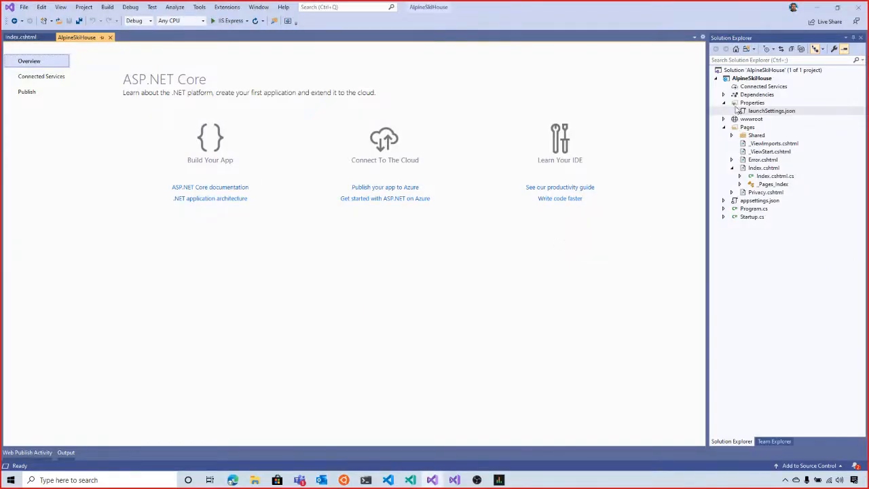
left_click(746, 79)
right_click(746, 80)
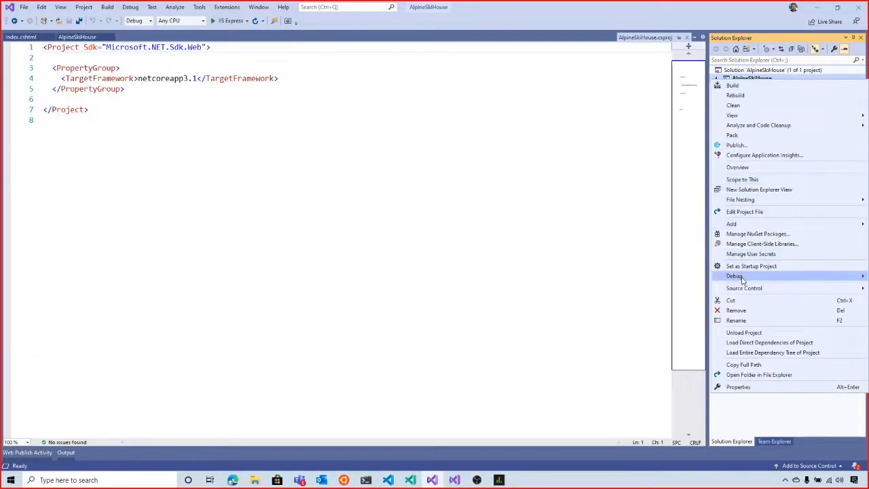
mouse_move(735, 276)
left_click(737, 167)
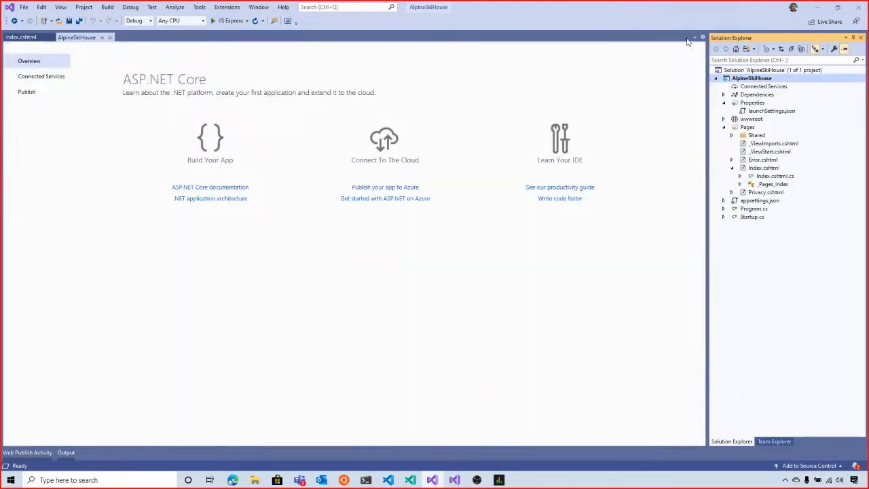
right_click(750, 79)
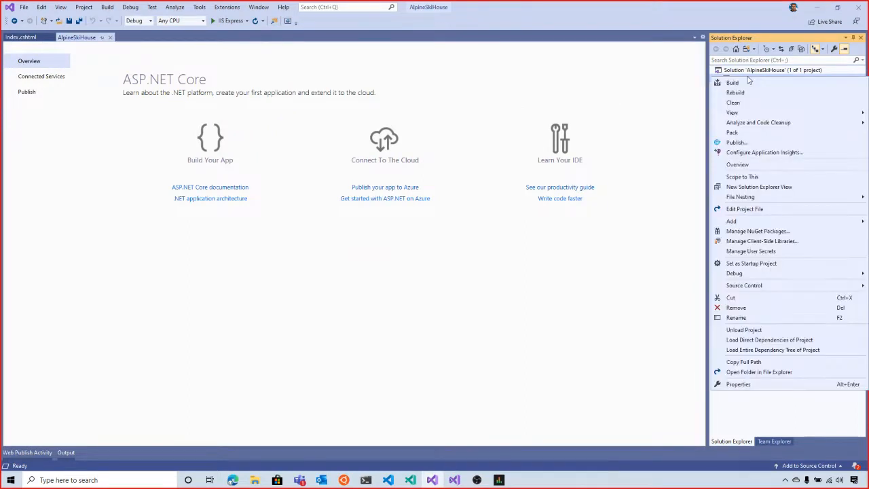
left_click(733, 142)
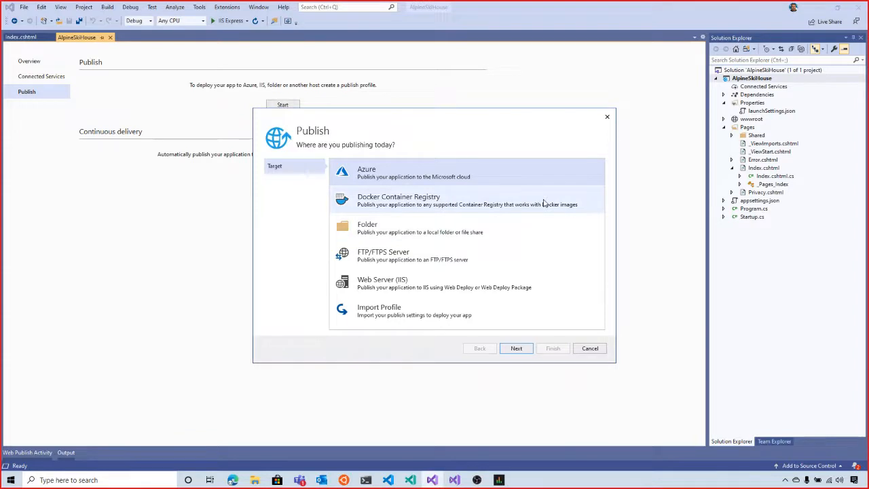
Choose Azure as the publish target with Azure App Service (Windows) as the specific hosting service
double_click(474, 176)
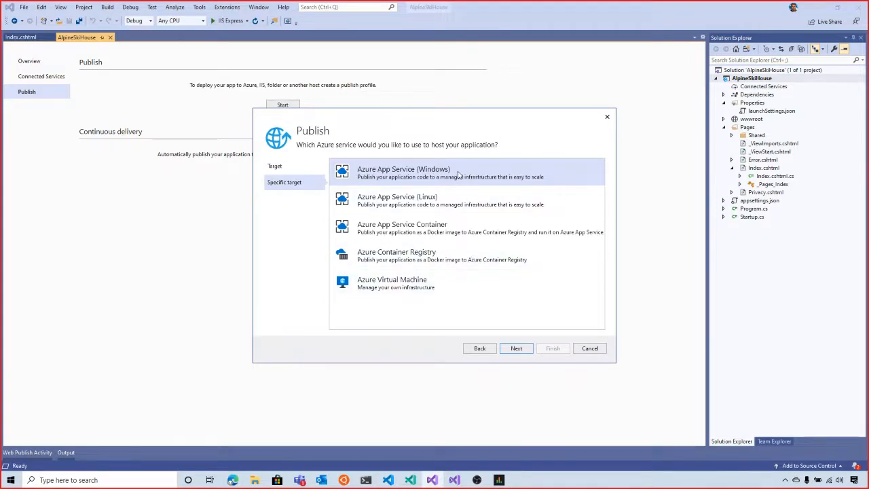
left_click(441, 204)
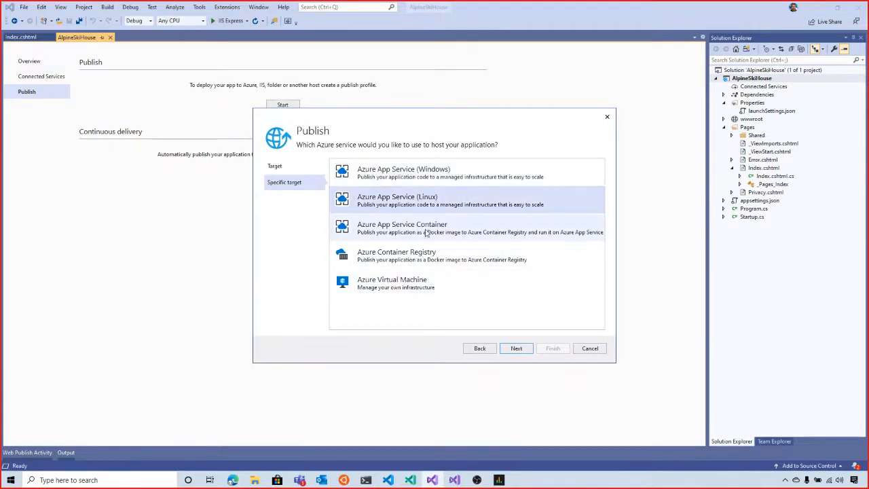
left_click(427, 232)
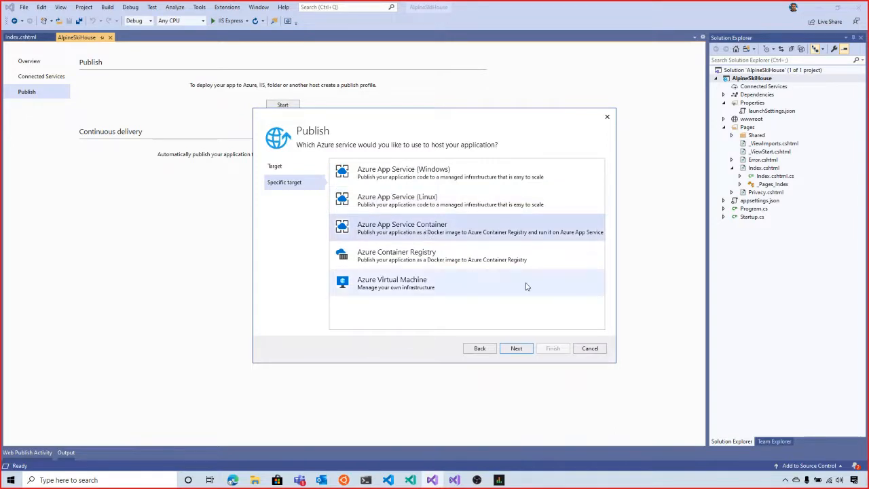
left_click(469, 175)
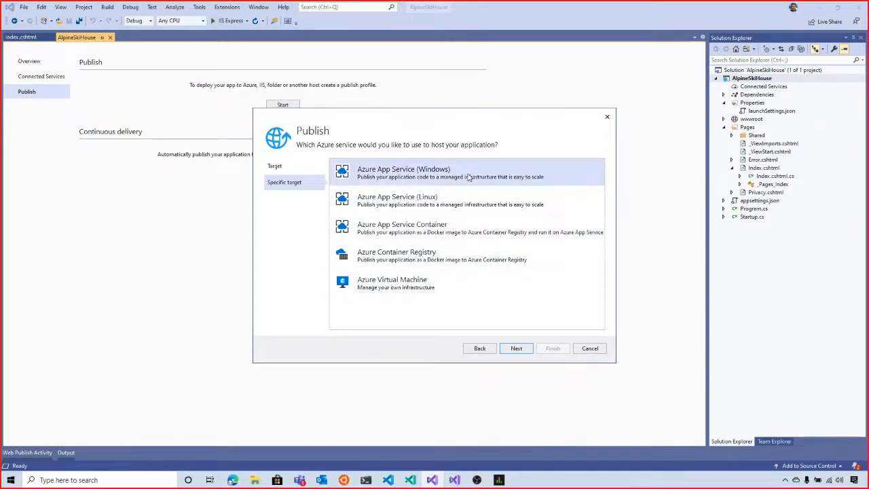
left_click(516, 349)
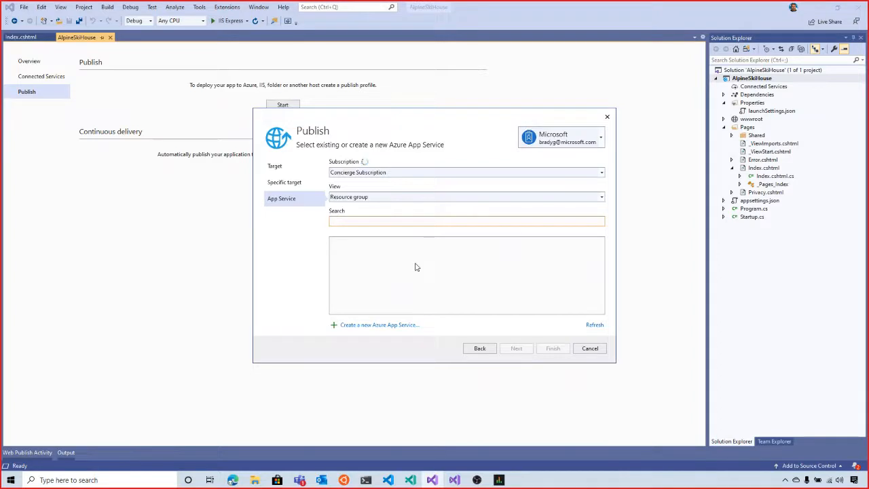
Start creating a new Azure App Service for the app under the Concierge Subscription
left_click(351, 327)
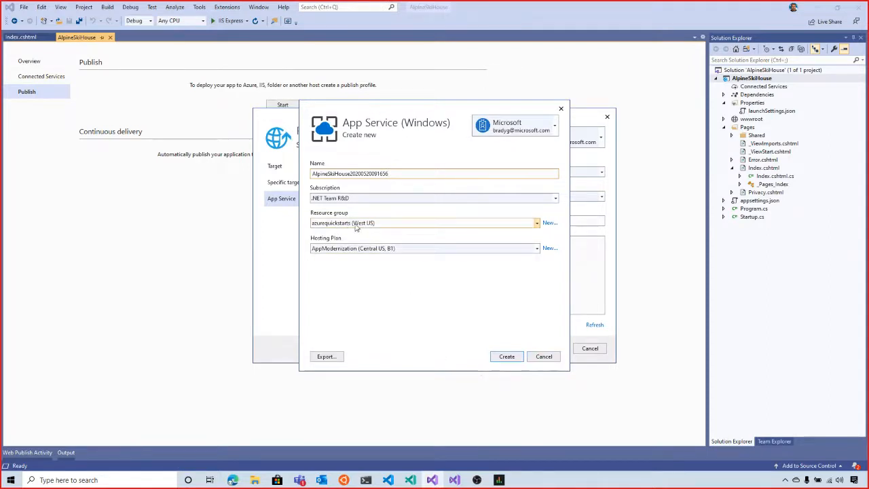
left_click(421, 197)
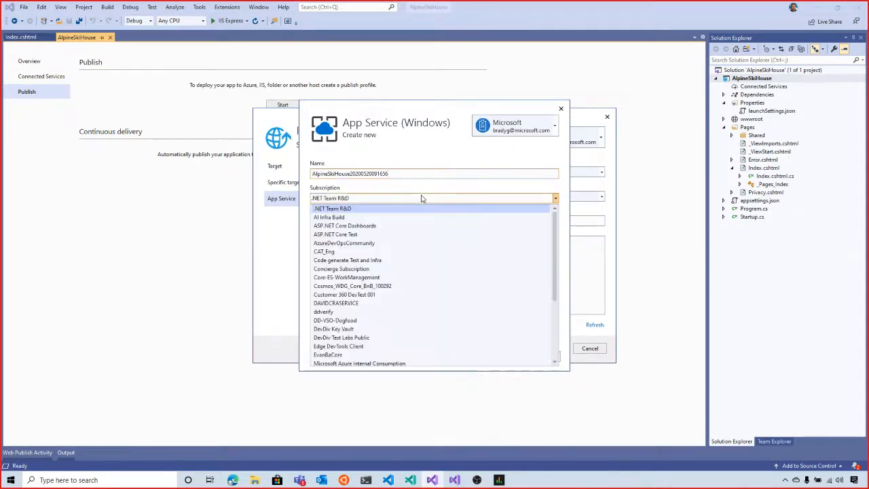
left_click(388, 270)
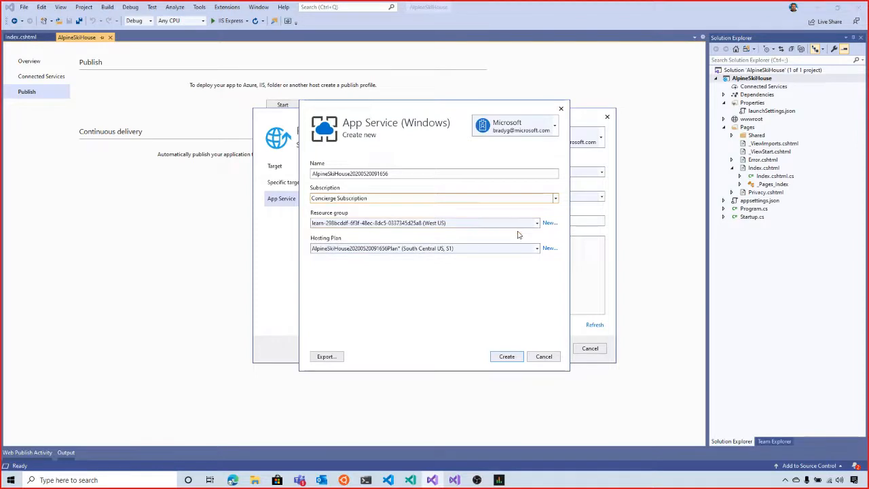
Define a new hosting plan for the App Service with the Free size
left_click(549, 249)
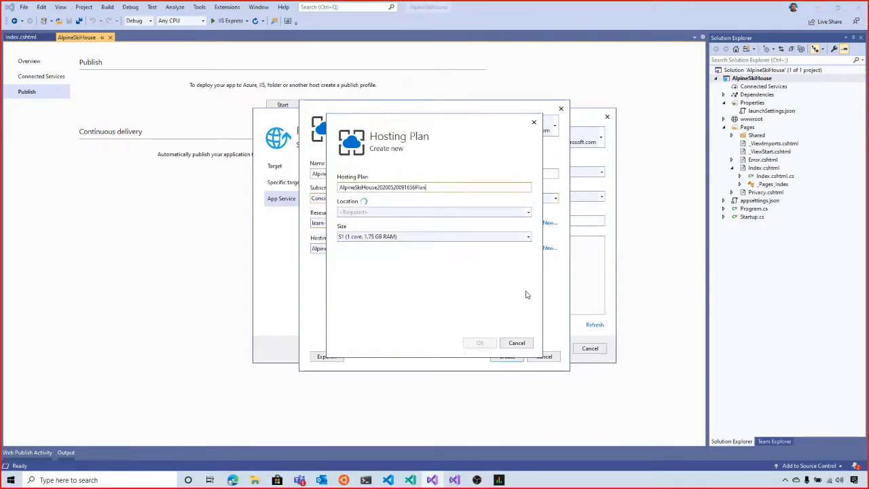
left_click(438, 236)
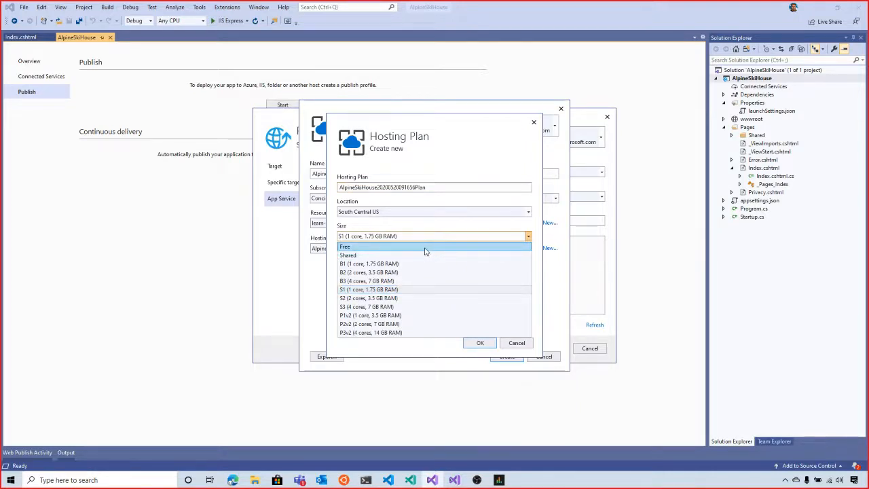
left_click(348, 247)
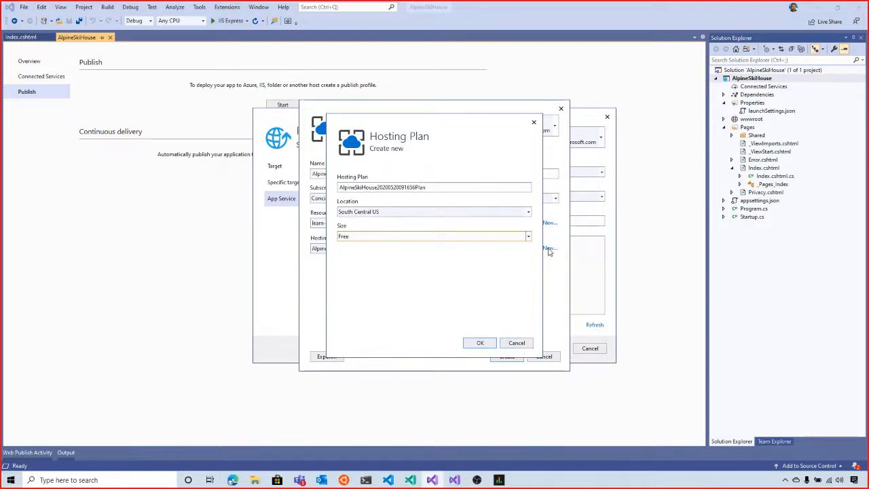
left_click(480, 344)
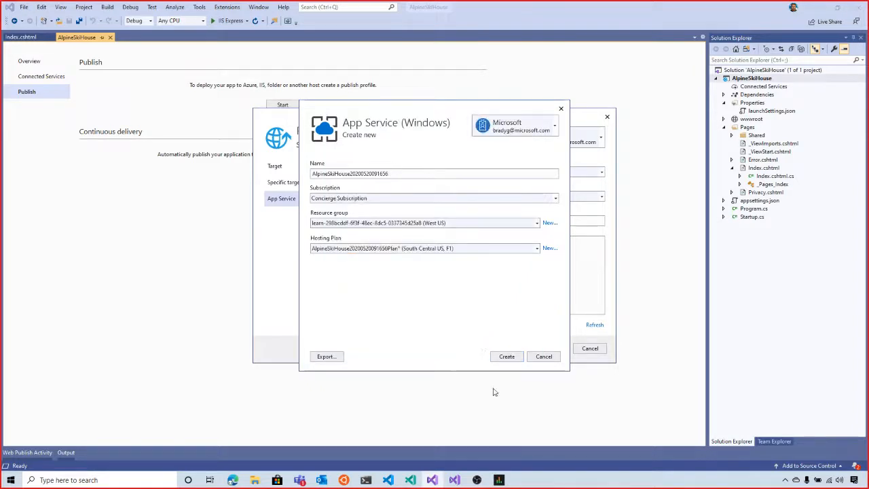
Reopen the new hosting plan's settings and set its location to West US
left_click(536, 248)
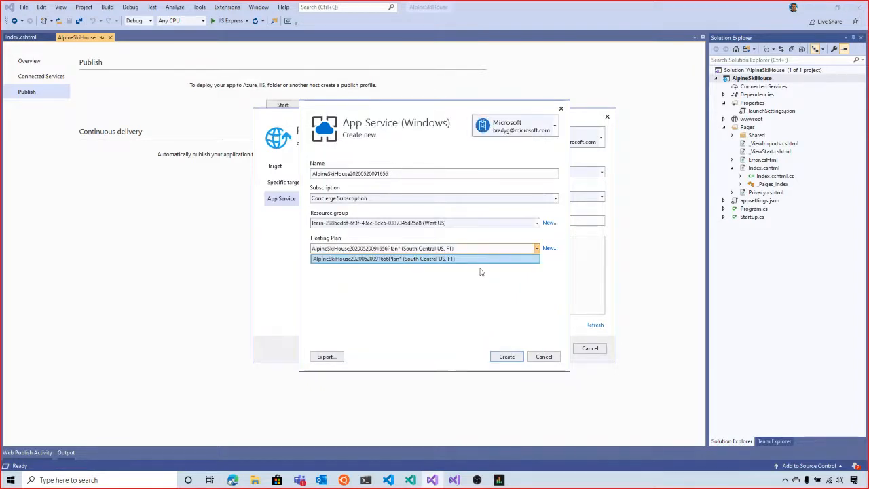
left_click(550, 250)
left_click(548, 248)
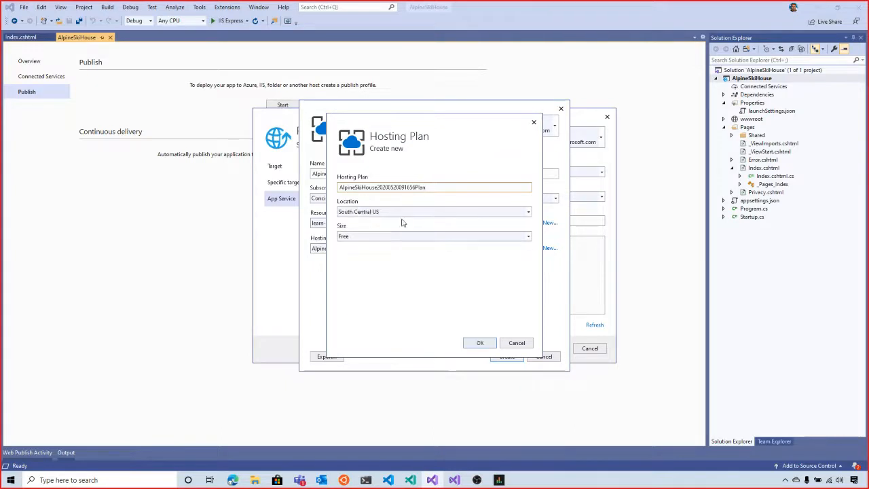
left_click(401, 216)
scroll(394, 339, "up", 5)
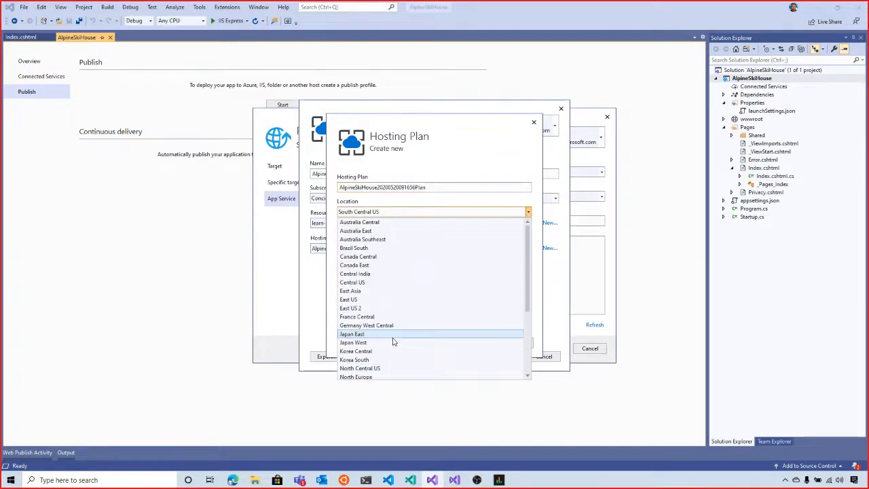
scroll(392, 347, "down", 5)
left_click(364, 368)
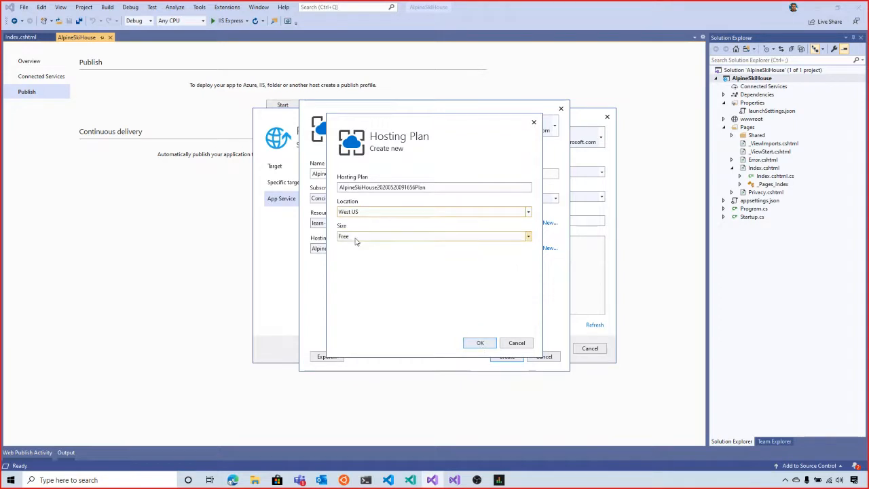
left_click(486, 344)
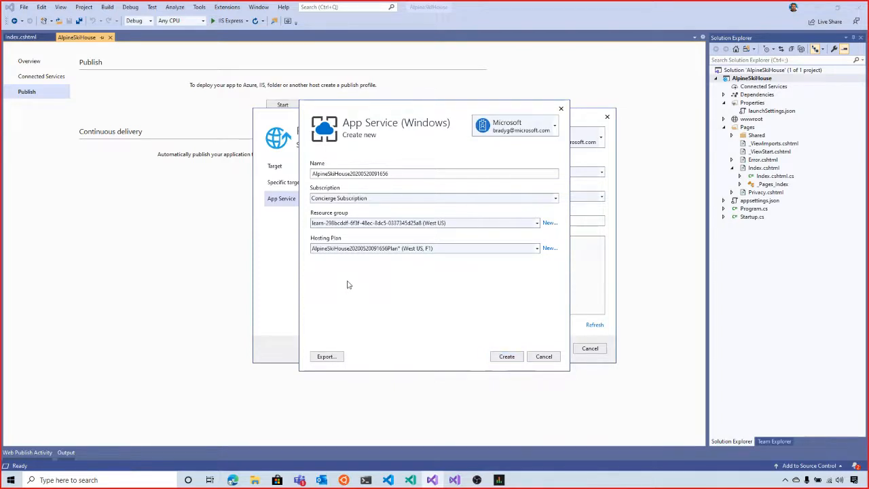
Create the App Service with these settings and finish the publish profile that targets it
left_click(506, 360)
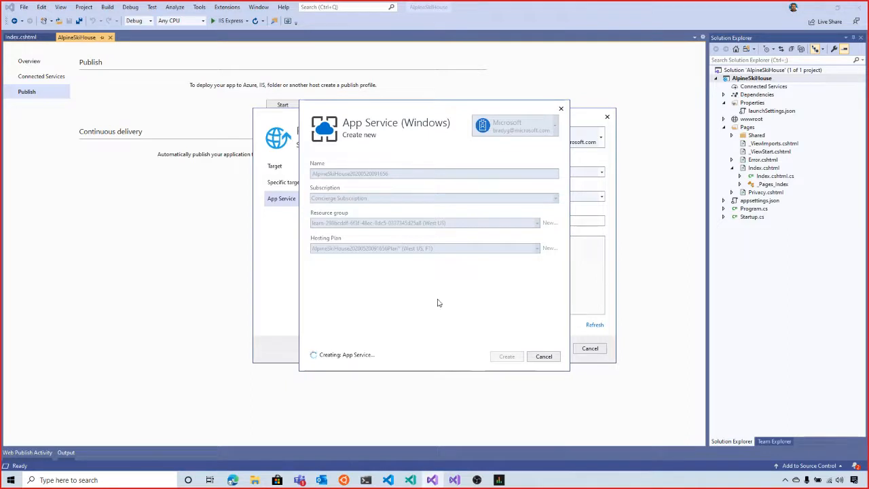
left_click(541, 358)
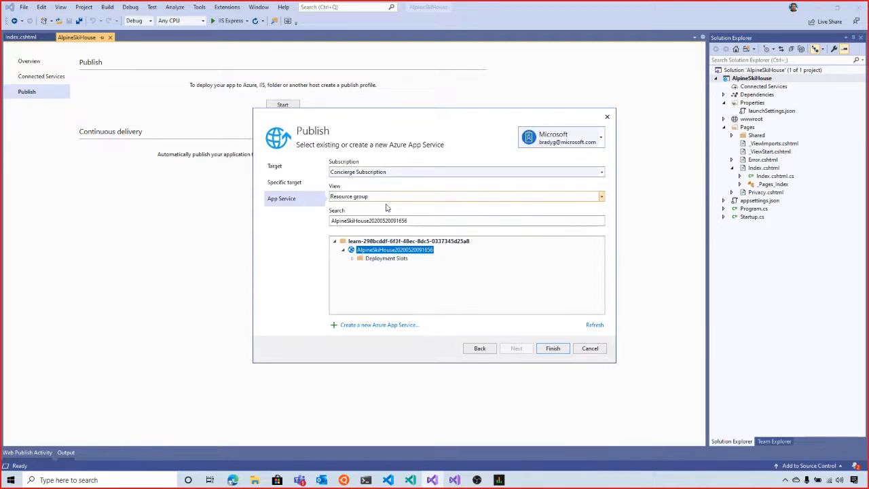
left_click(553, 348)
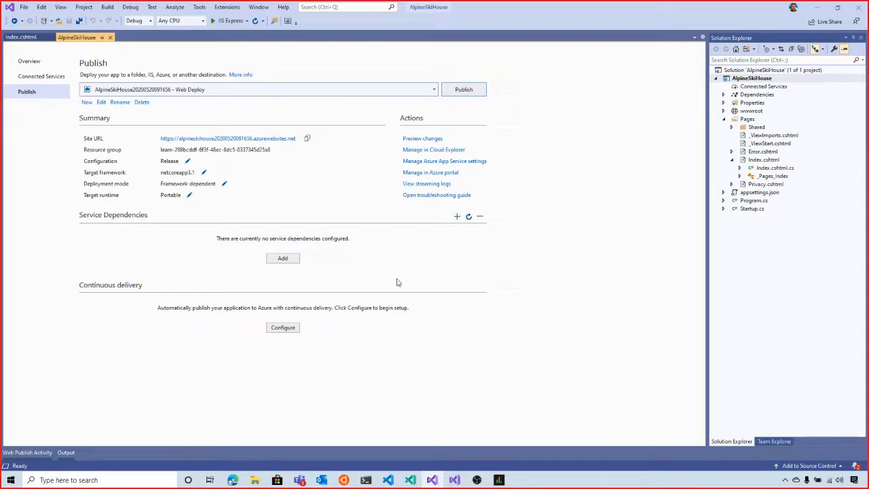
Publish the AlpineSkiHouse app with its Web Deploy profile and return from the live site to Visual Studio
left_click(284, 259)
left_click(421, 174)
left_click(463, 93)
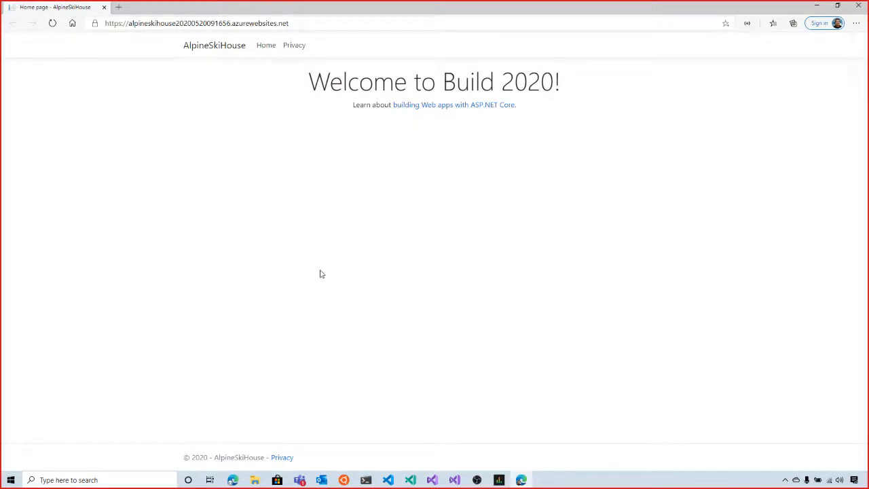
key("alt+Tab")
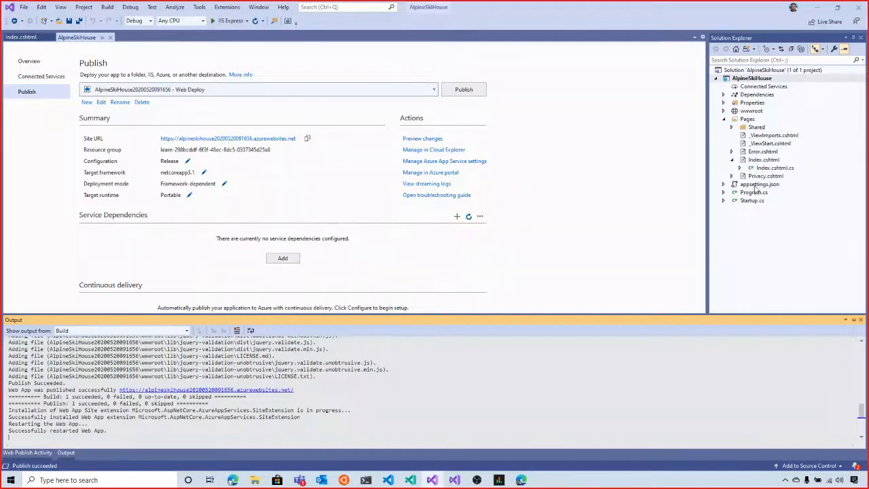
Review the available service dependencies and choose Azure Application Insights as the one to add to the app
left_click(283, 259)
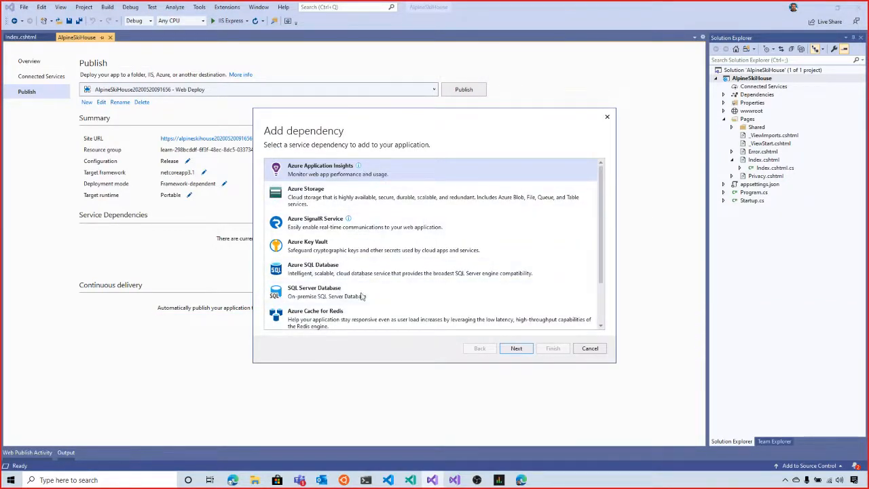
left_click_drag(601, 190, 609, 169)
scroll(475, 258, "down", 2)
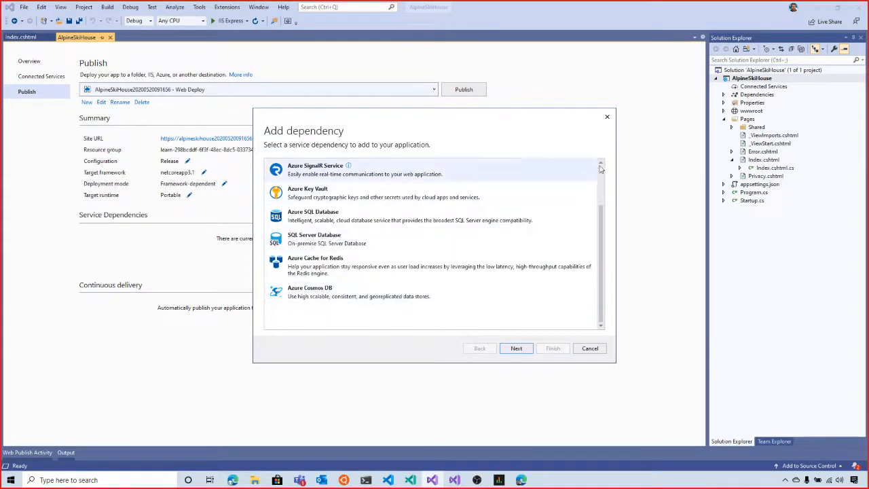
scroll(603, 177, "up", 2)
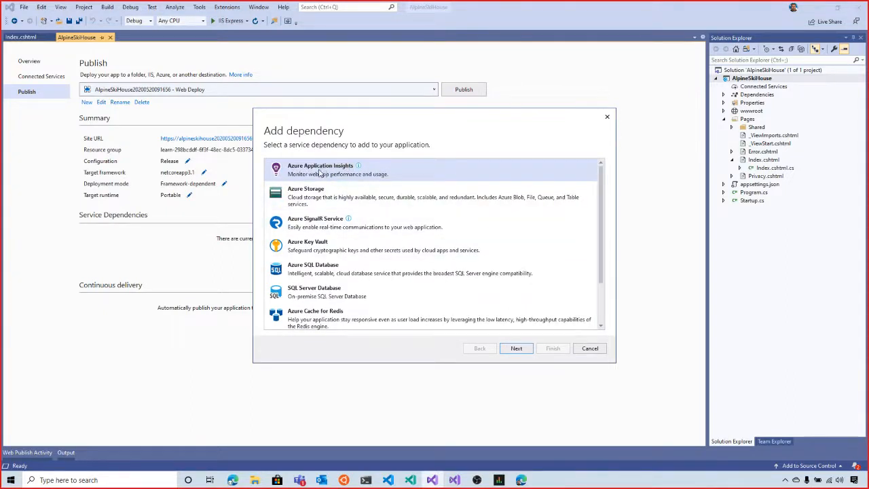
left_click(516, 349)
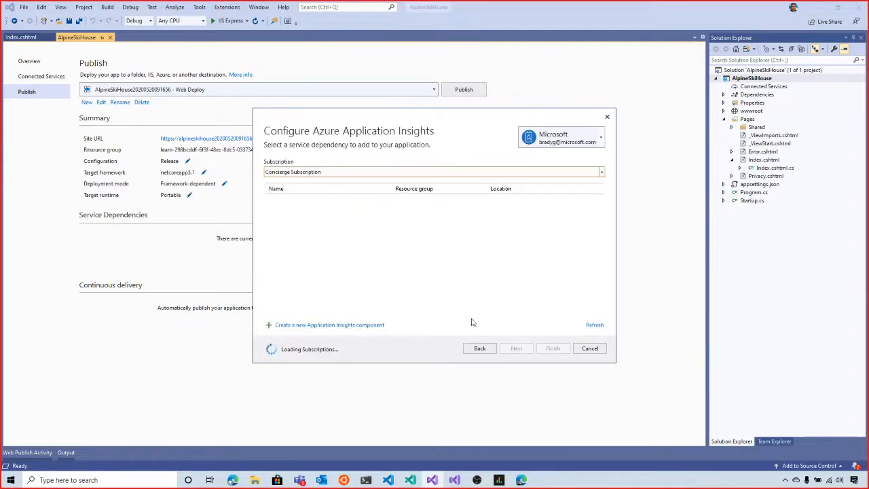
Create a new Application Insights component named AlpineSkiHouse in West US under the Concierge Subscription and continue with it
left_click(353, 326)
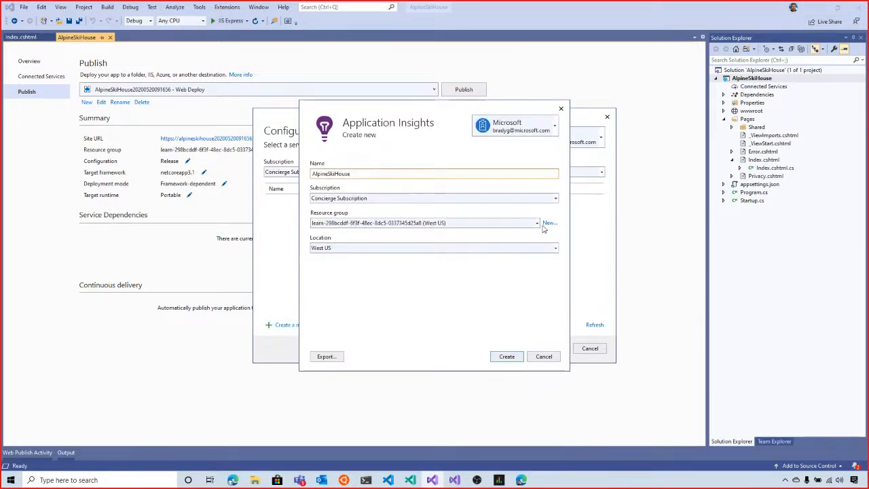
left_click(502, 361)
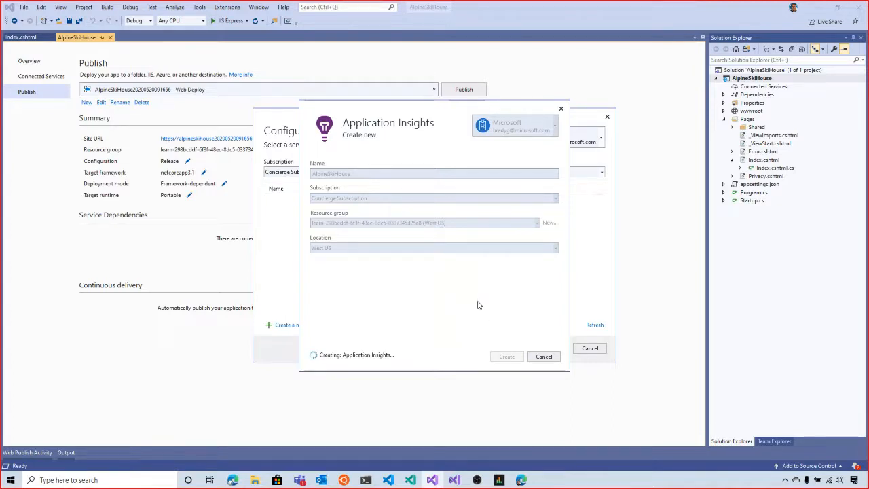
left_click(523, 350)
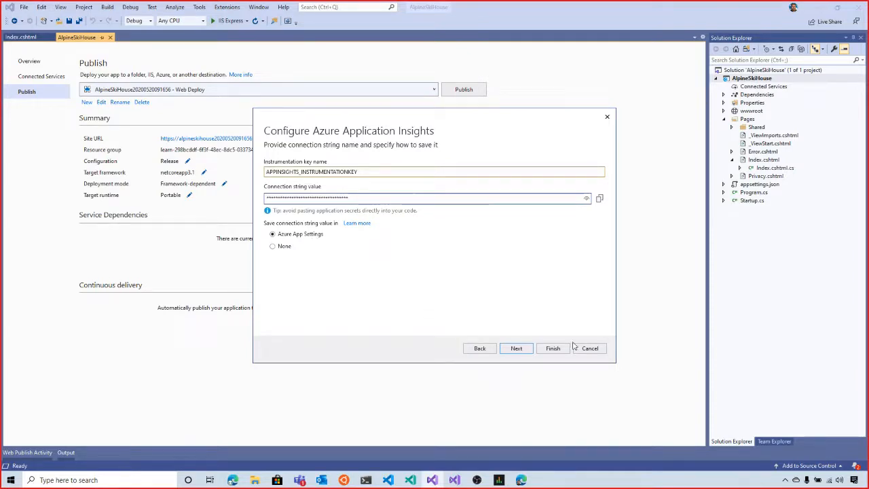
Keep the connection string saved in Azure App Settings and apply the App Service settings, code and NuGet package changes
left_click(516, 348)
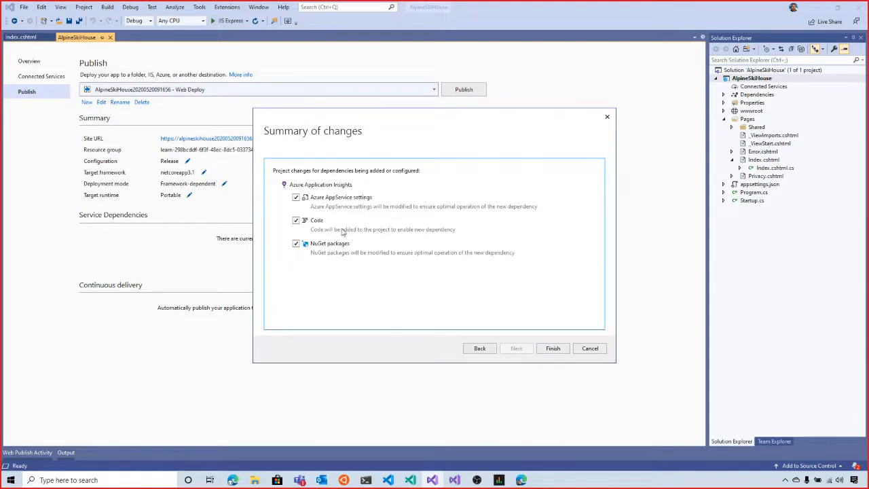
left_click(552, 348)
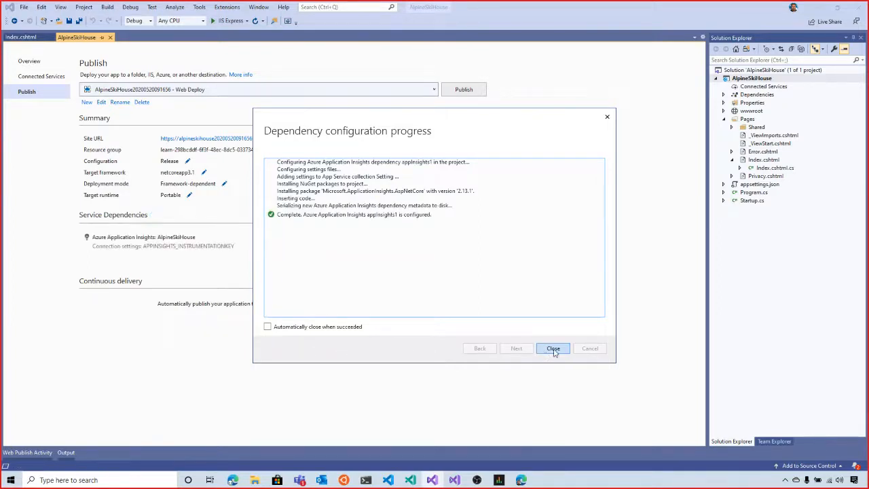
left_click(554, 349)
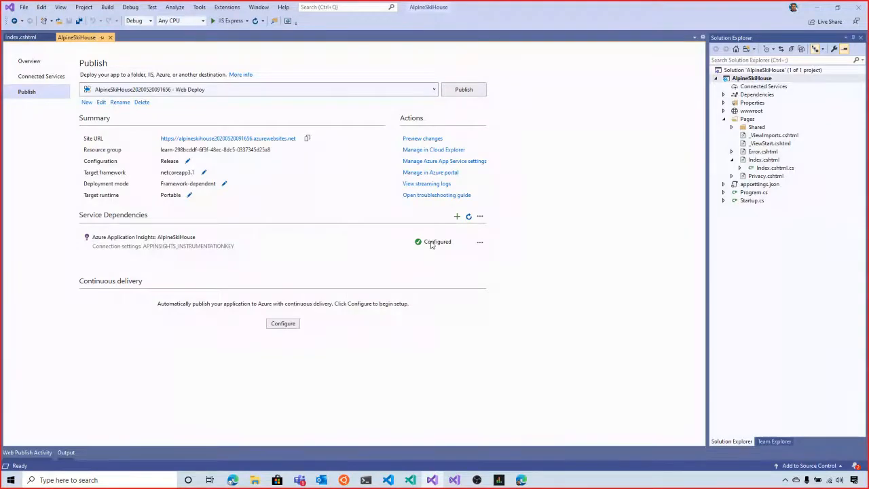
Open Startup.cs and highlight the AddApplicationInsightsTelemetry line in ConfigureServices to examine the inserted code
double_click(752, 202)
left_click(440, 267)
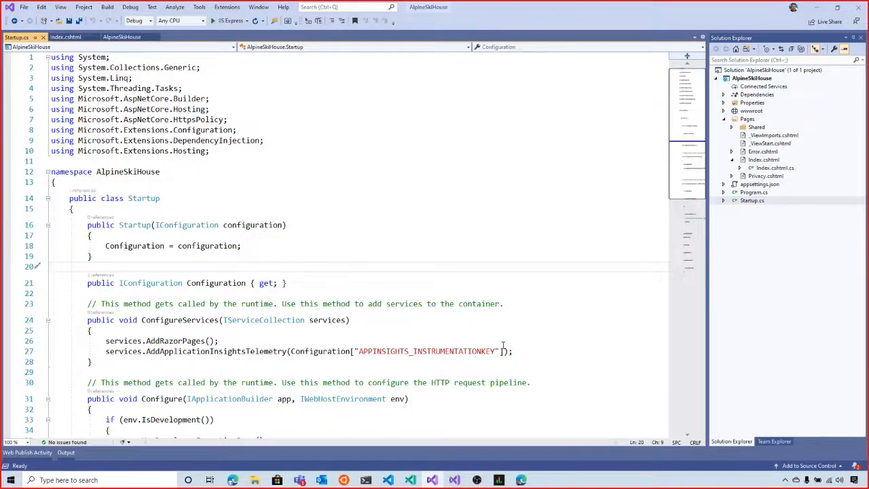
left_click_drag(517, 350, 517, 341)
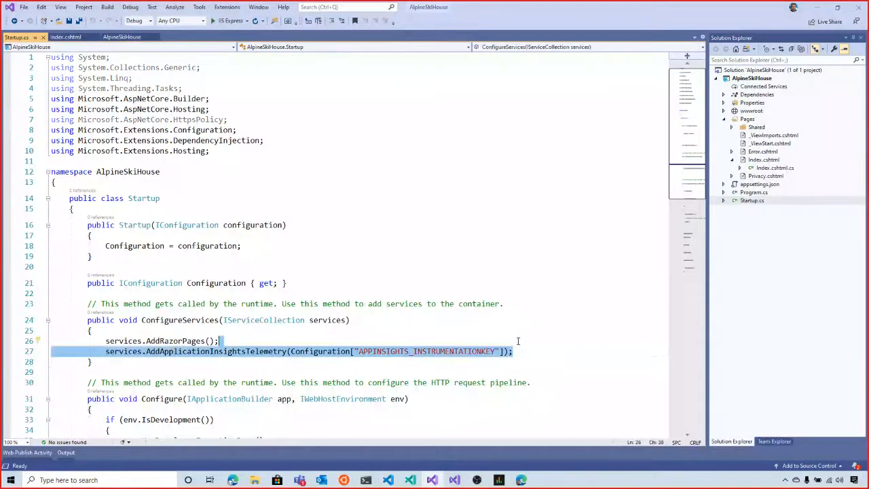
mouse_move(177, 91)
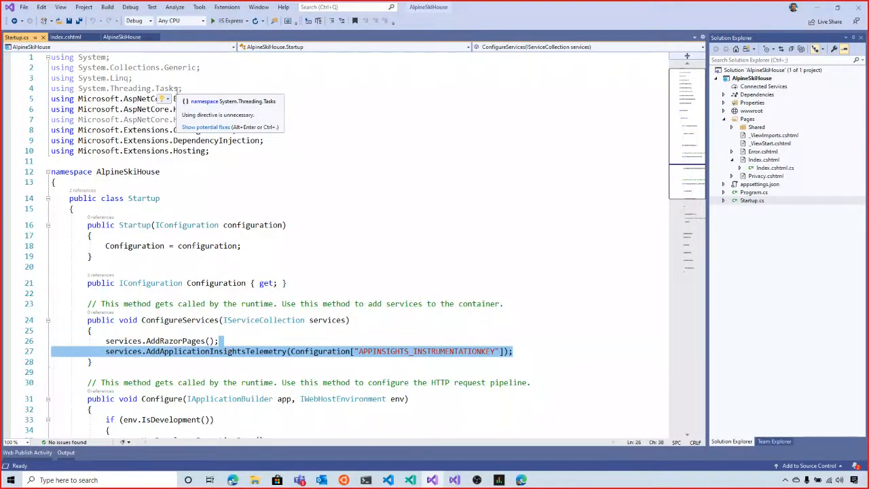
Republish the AlpineSkiHouse app with the Web Deploy publish profile and check the live home page in the browser
left_click(121, 38)
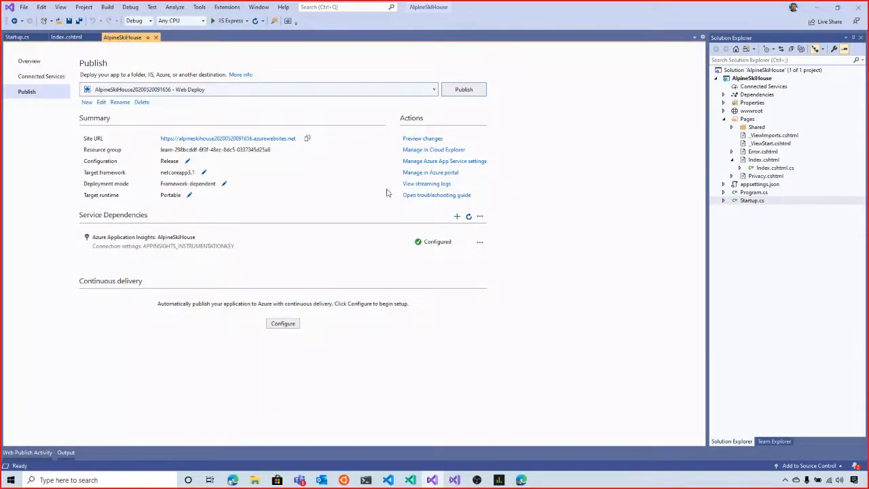
left_click(466, 93)
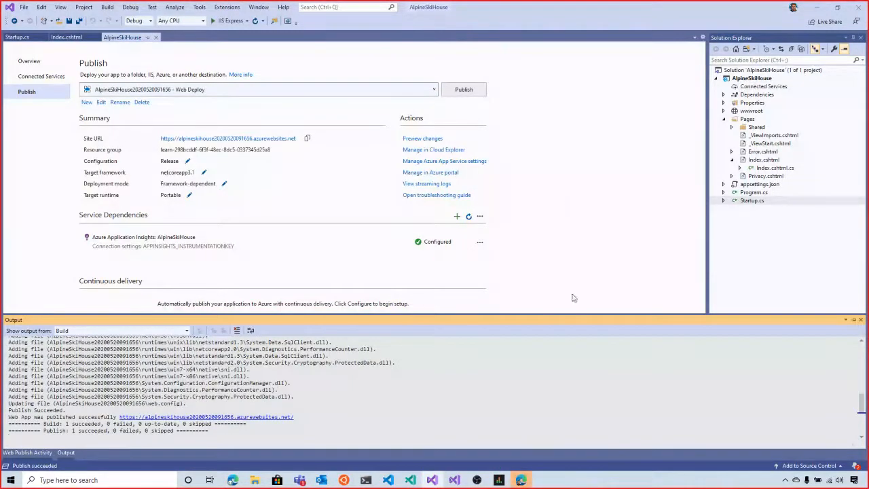
key("alt+Tab")
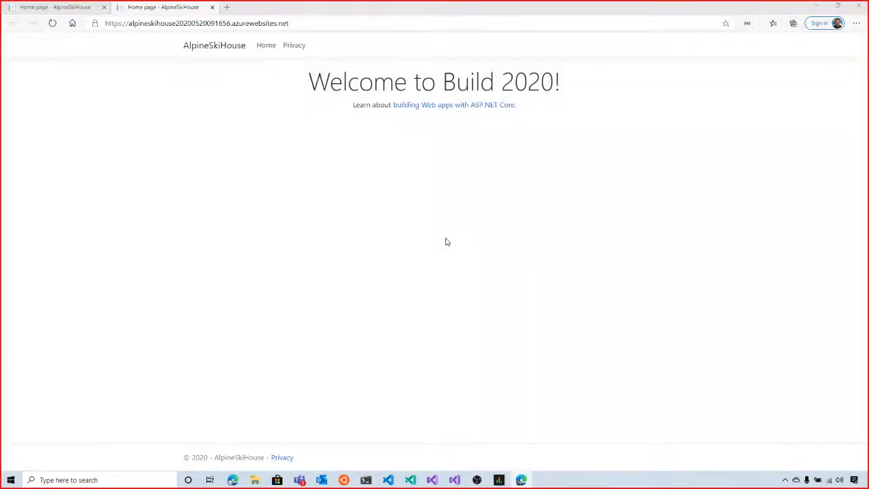
key("alt+Tab")
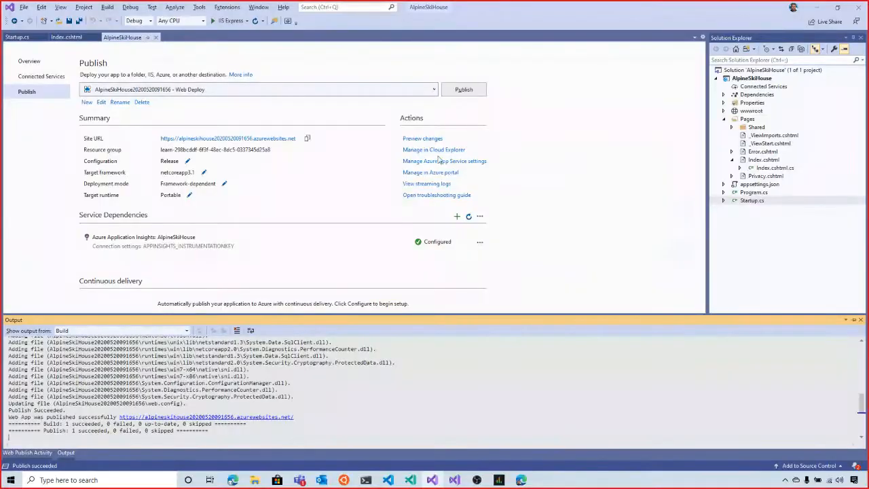
Open the App Service in the Azure portal and view its linked Application Insights data
left_click(423, 174)
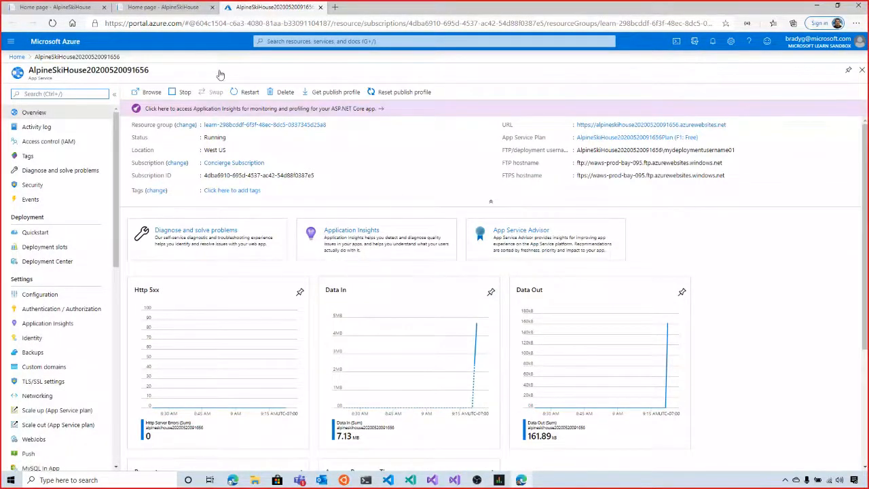
left_click(355, 241)
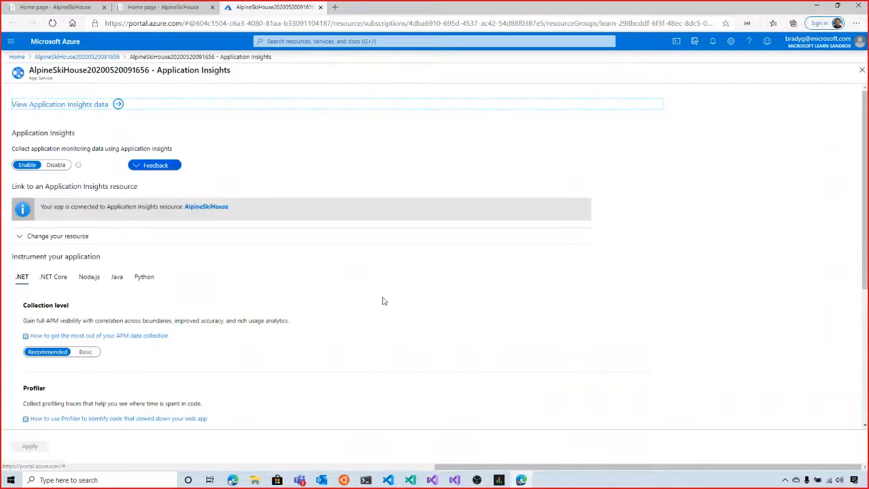
left_click(72, 107)
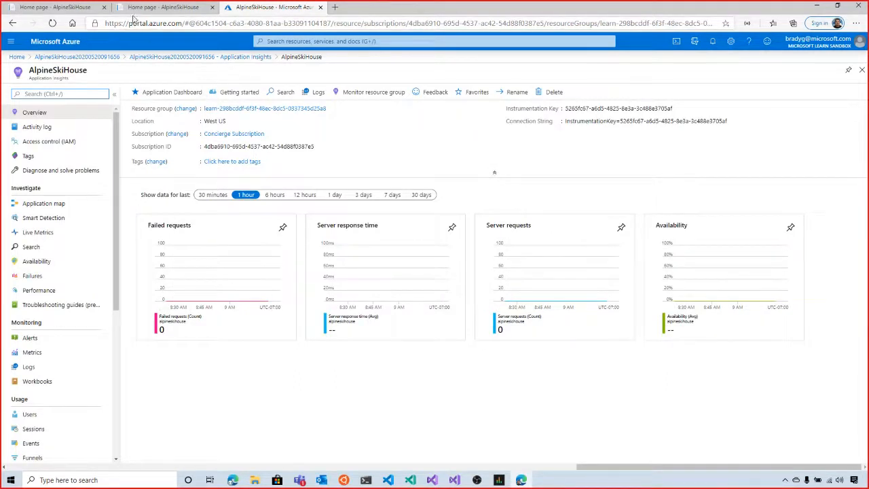
Alternate between the live site's Home and Privacy pages to generate requests, and check for them in the Application Insights dashboard
left_click(152, 7)
left_click(267, 47)
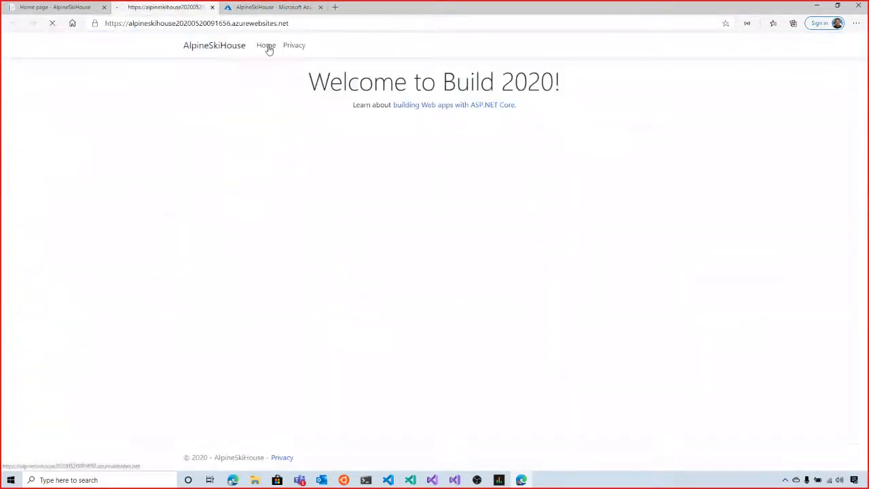
left_click(294, 47)
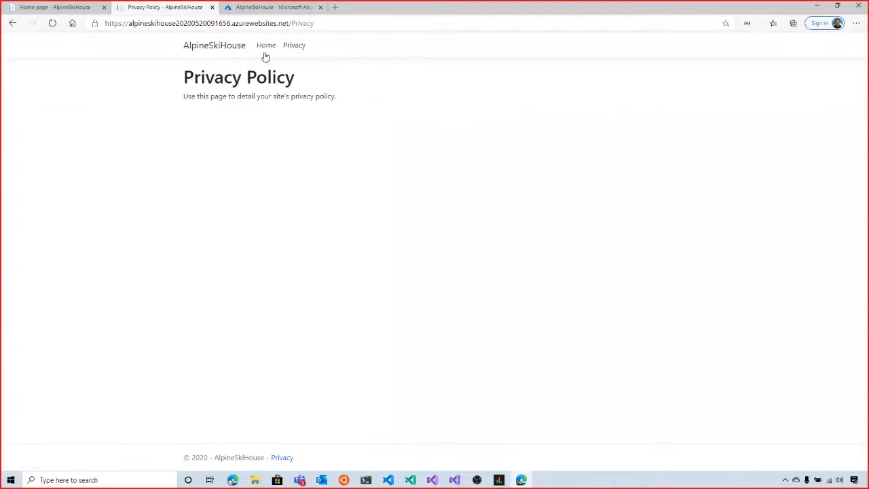
left_click(266, 49)
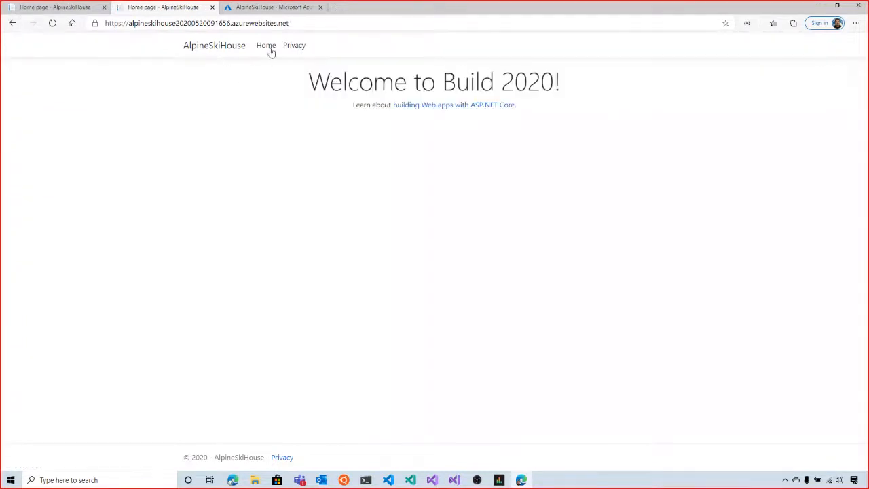
left_click(296, 47)
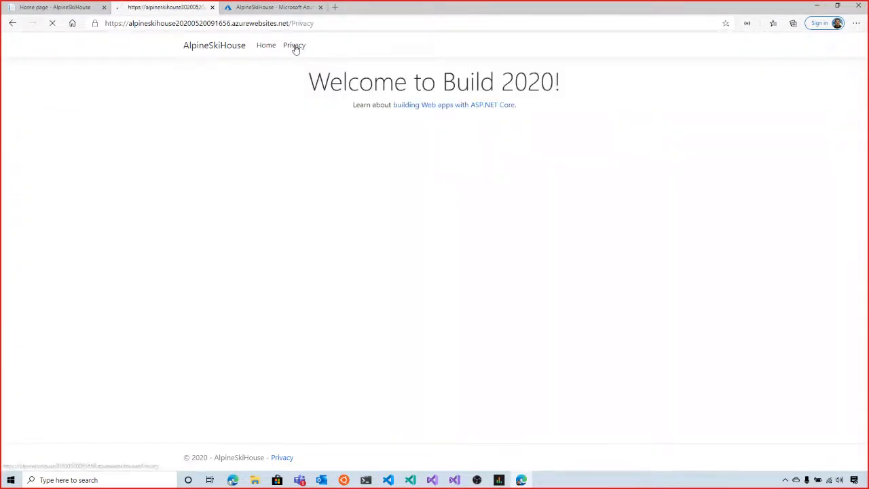
left_click(266, 47)
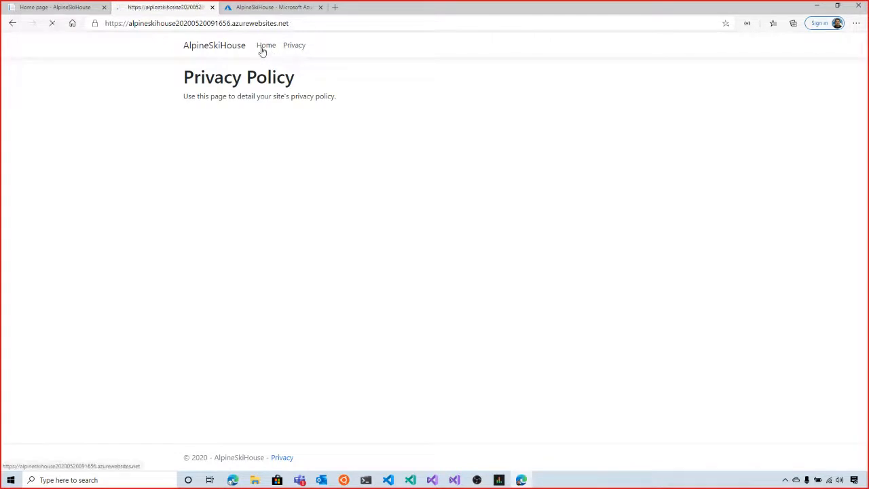
left_click(277, 8)
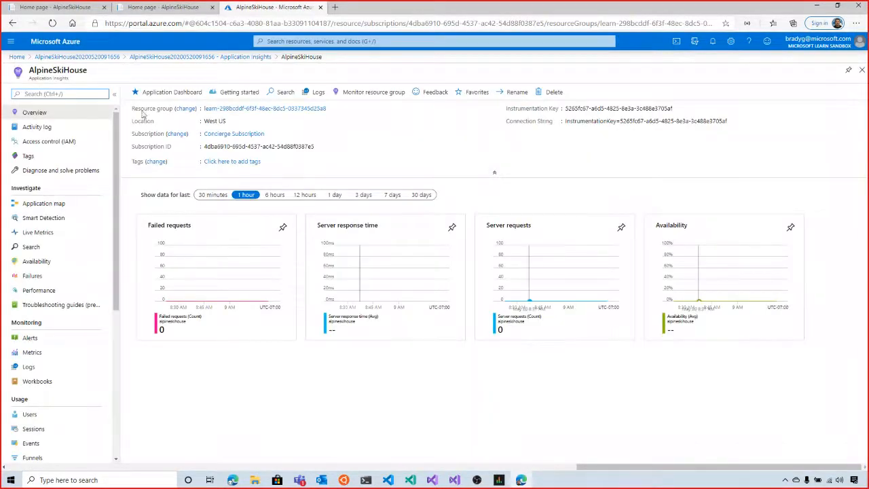
left_click(171, 92)
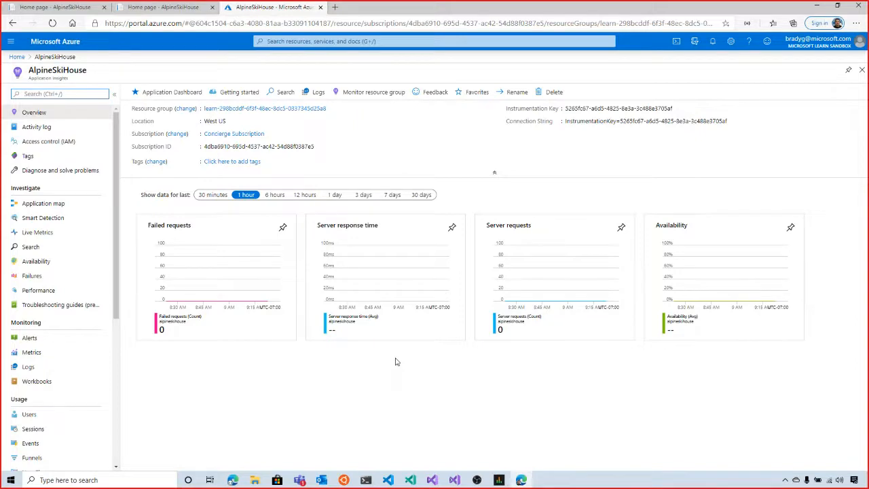
Switch to the Microsoft Learn exercise and read the remaining App Service configuration and publishing instructions down to the next unit link
key("alt+Tab")
scroll(397, 362, "down", 3)
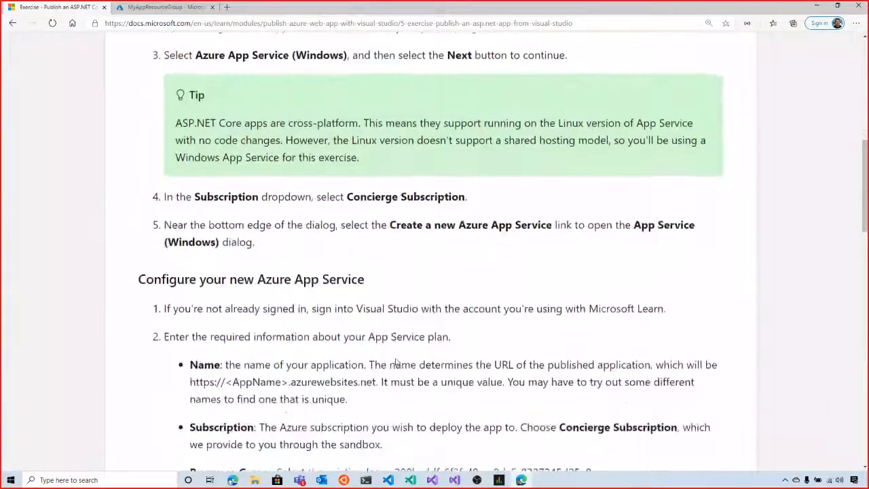
scroll(397, 362, "down", 5)
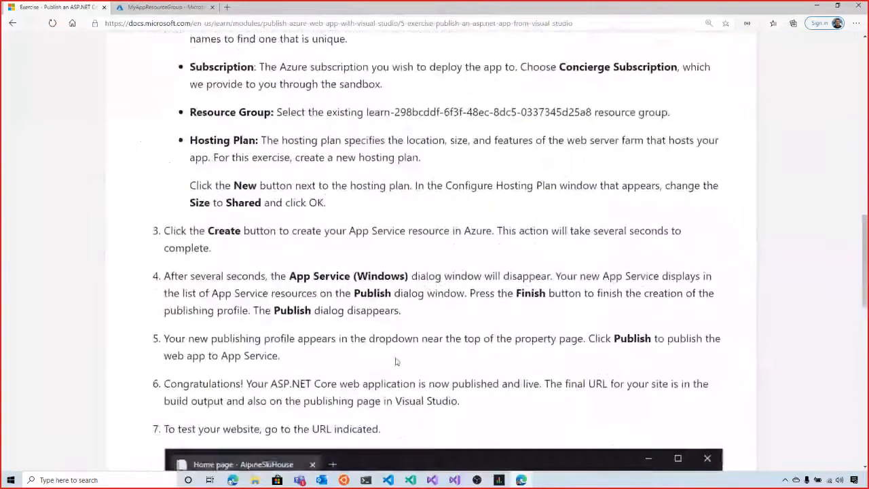
scroll(397, 362, "down", 1)
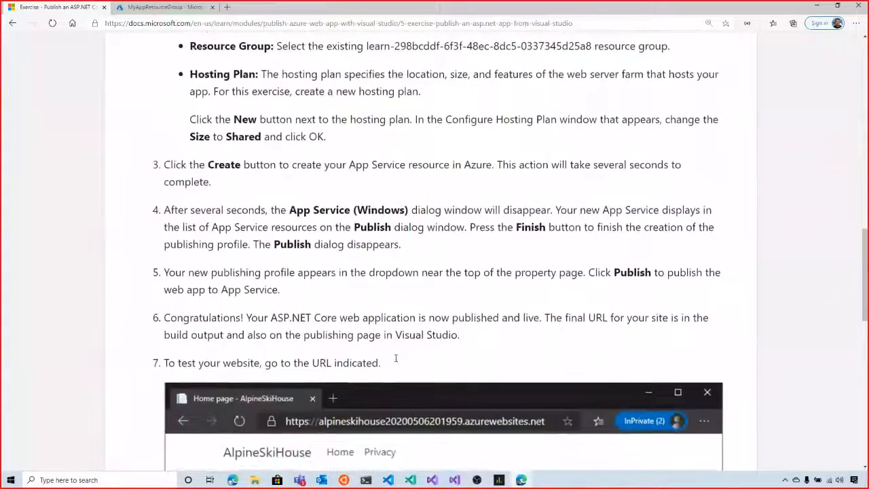
scroll(396, 358, "down", 2)
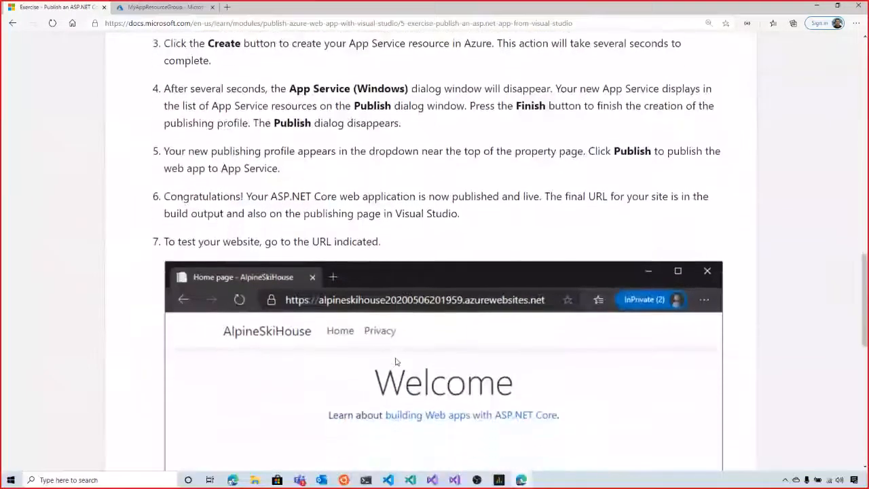
scroll(397, 361, "down", 1)
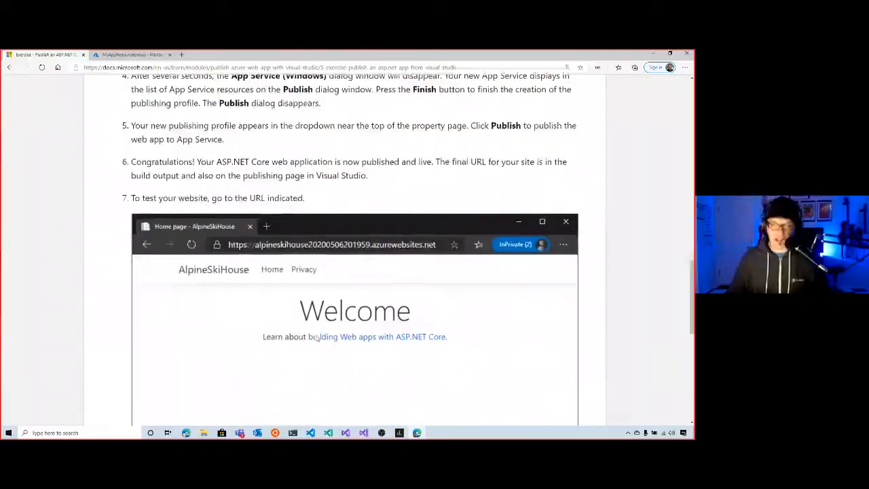
scroll(316, 337, "down", 3)
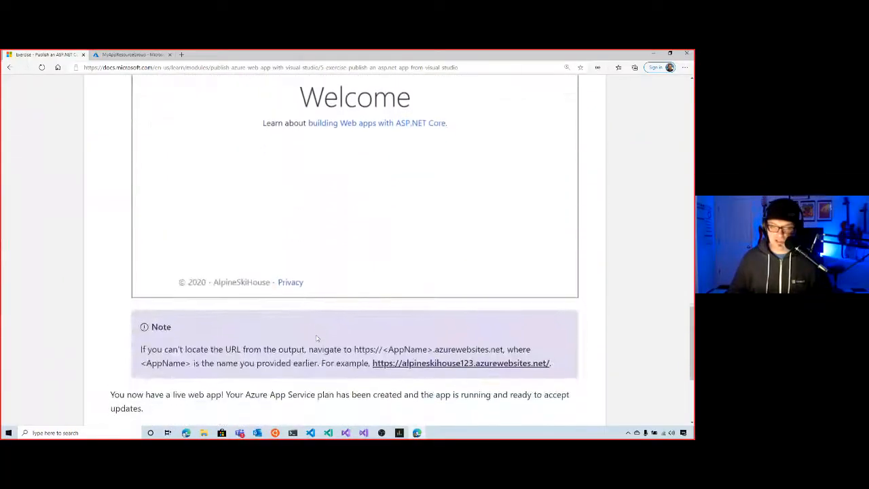
scroll(317, 337, "down", 2)
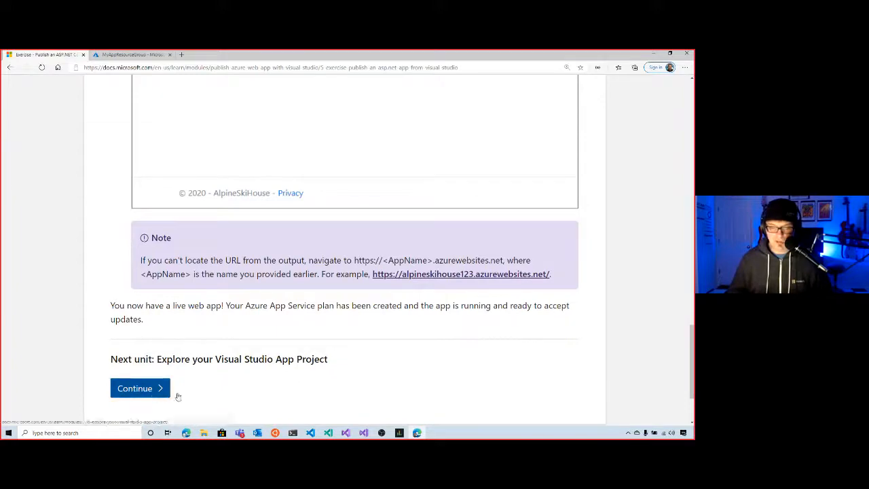
scroll(342, 307, "up", 15)
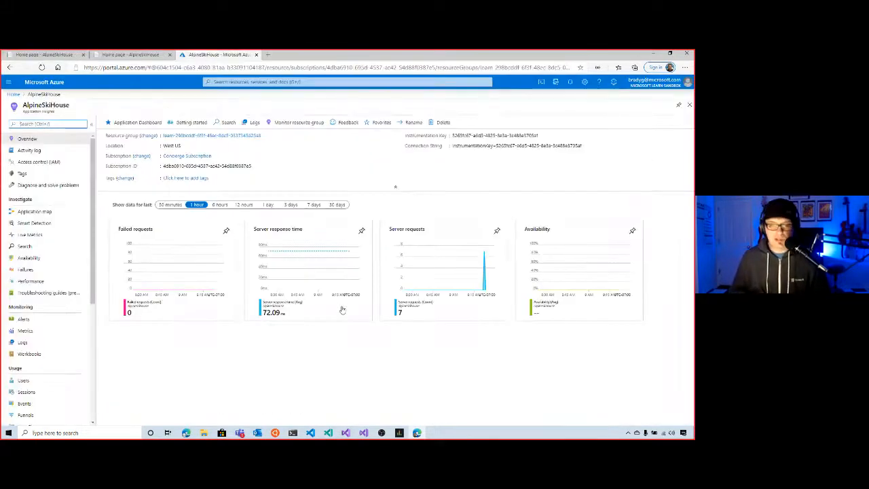
Switch to Visual Studio and highlight IConfiguration in the Startup.cs constructor and Configuration property to examine how configuration is injected
key("alt+Tab")
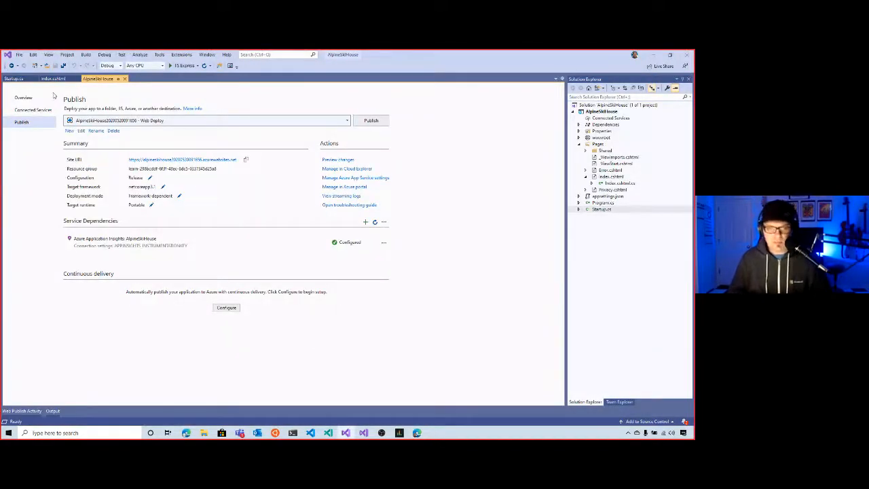
left_click(19, 79)
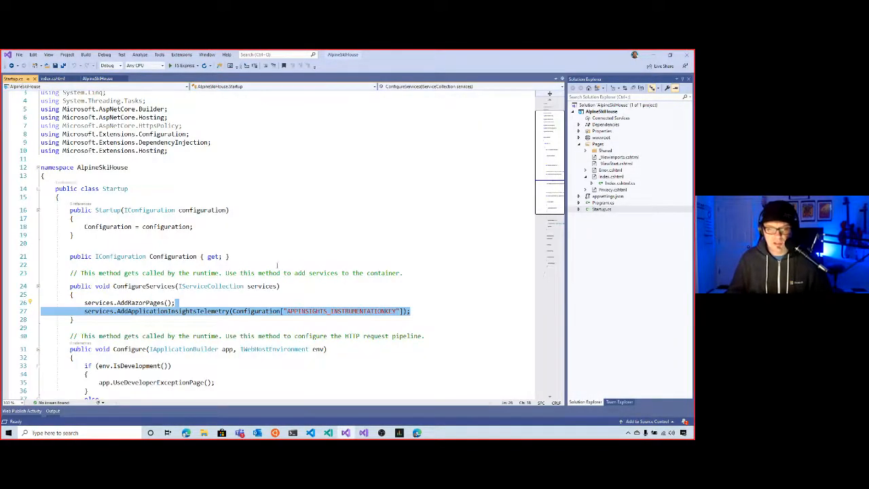
left_click(257, 242)
double_click(139, 210)
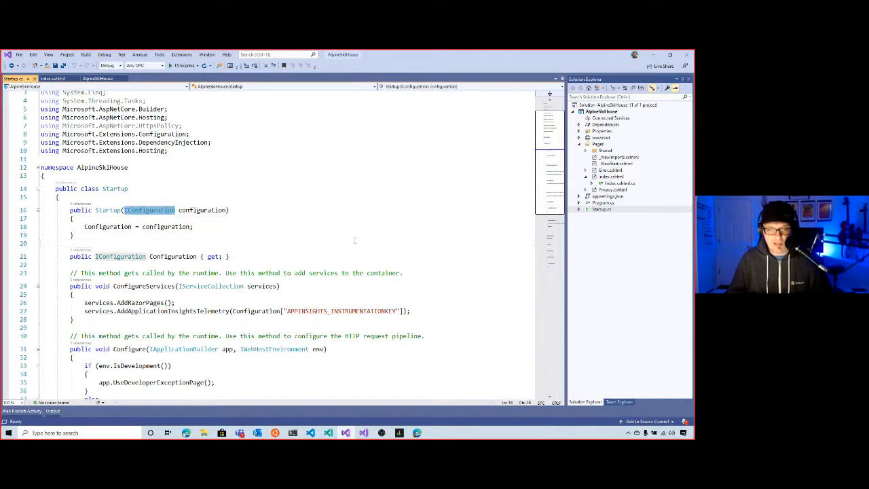
double_click(119, 257)
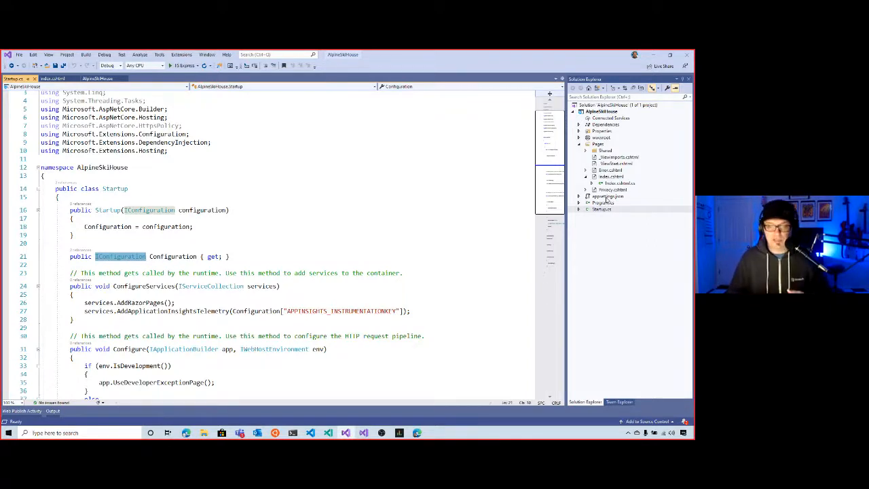
Add a WelcomeMessage setting with the value "Hello from Azure" after AllowedHosts in appsettings.json and save the file
double_click(606, 197)
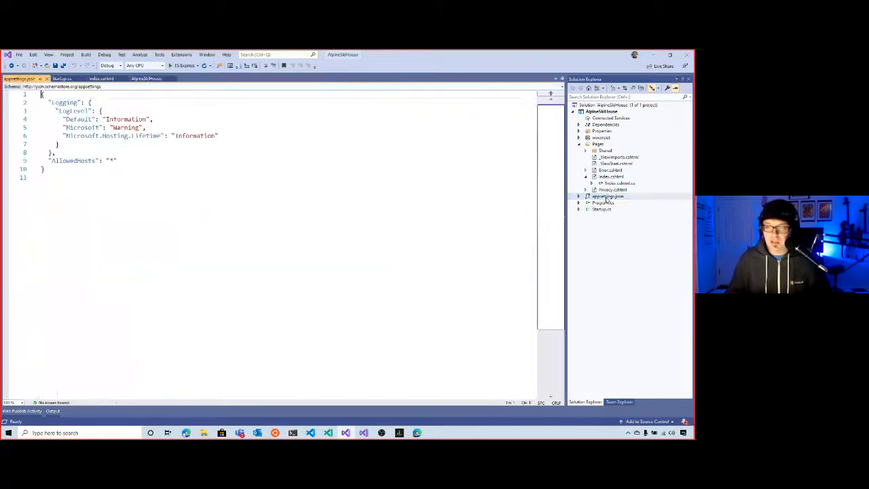
left_click(125, 160)
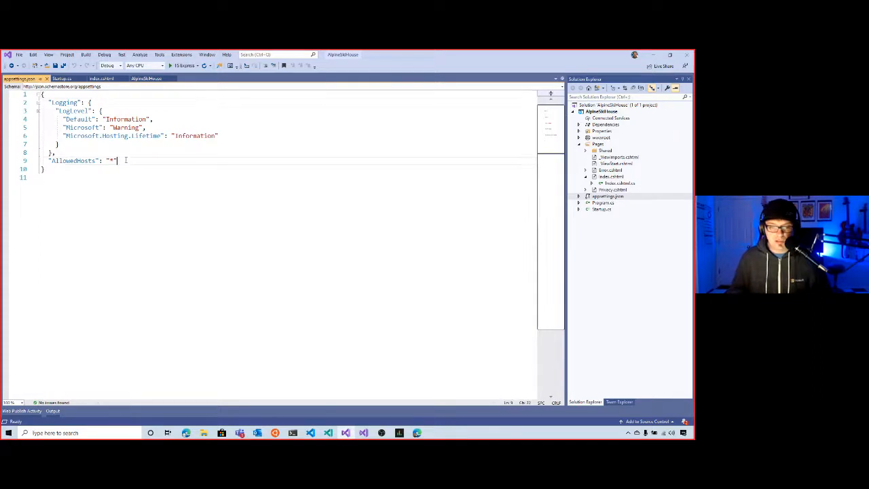
type(",")
key("Return")
type("\"")
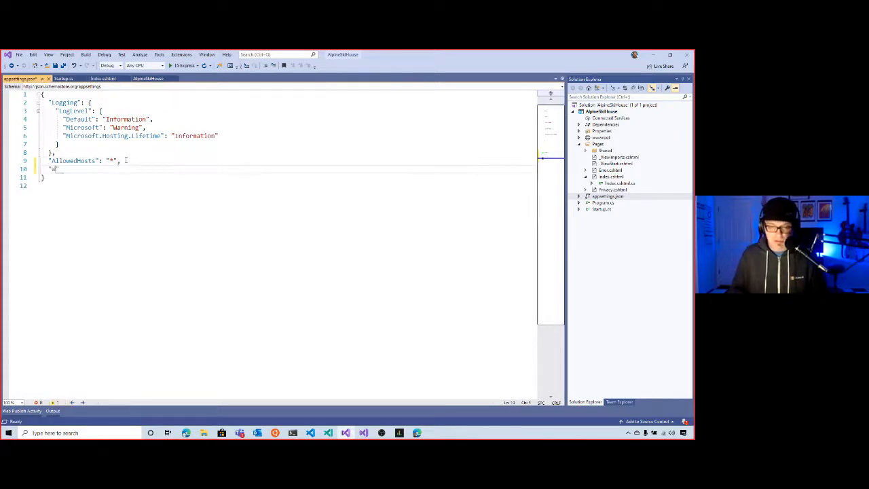
type("Welcomed")
key("BackSpace")
key("BackSpace")
key("BackSpace")
key("BackSpace")
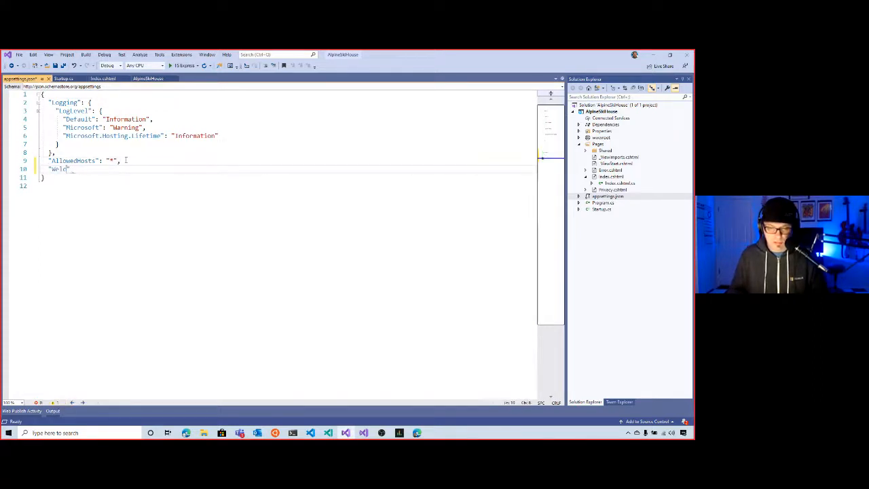
type("omeMessage\"")
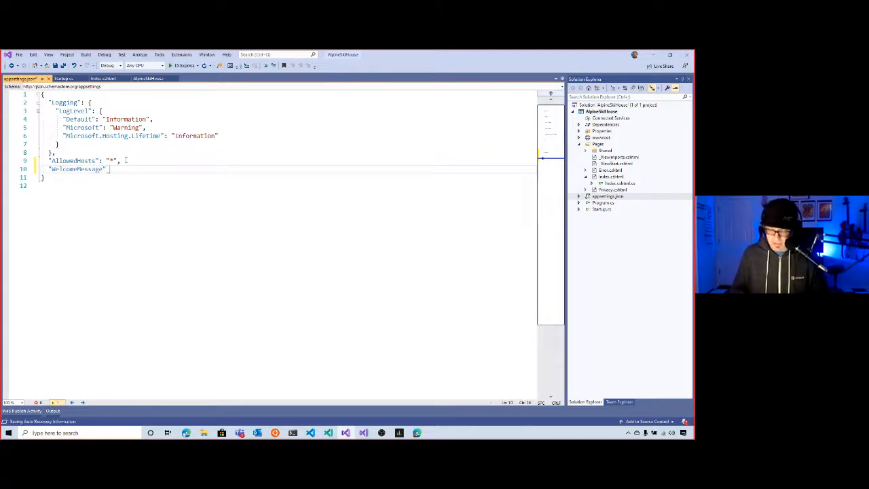
type(" : \"H")
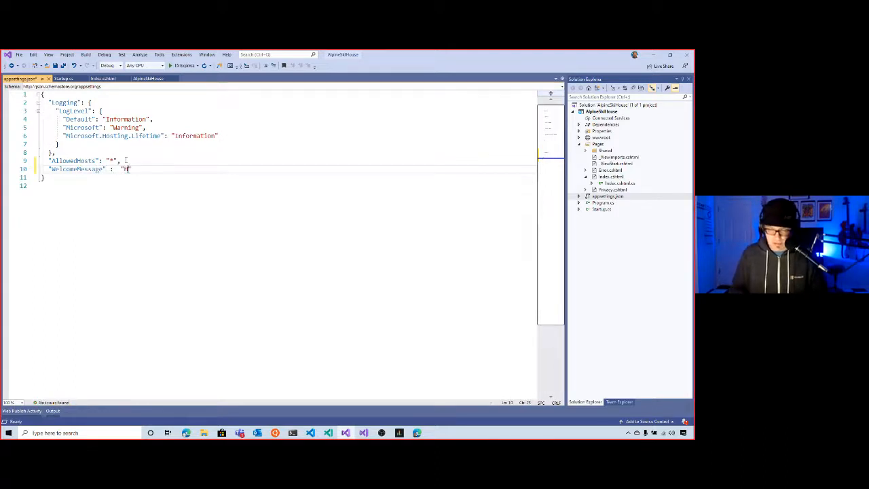
type("ello from Azure")
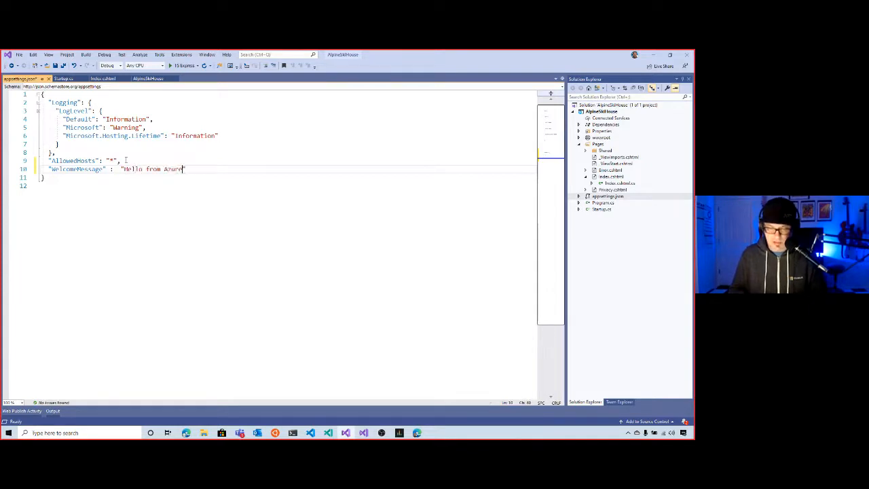
key("ctrl+s")
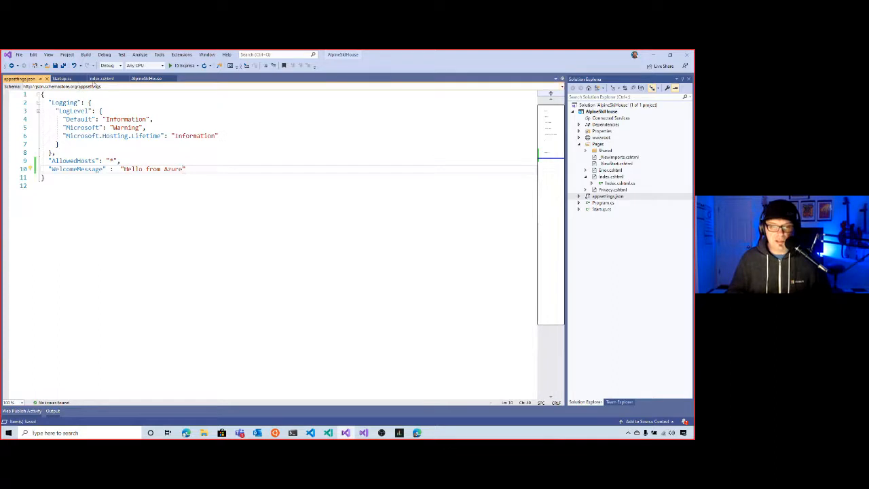
left_click(100, 79)
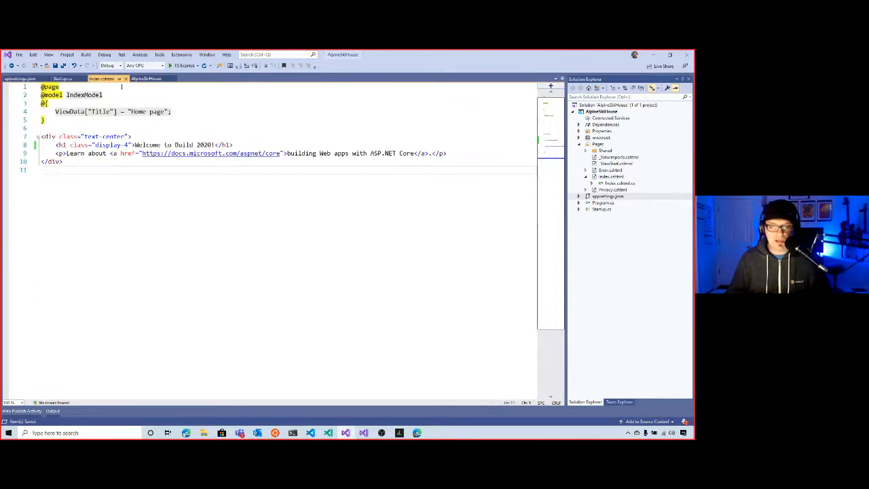
left_click(117, 85)
key("Return")
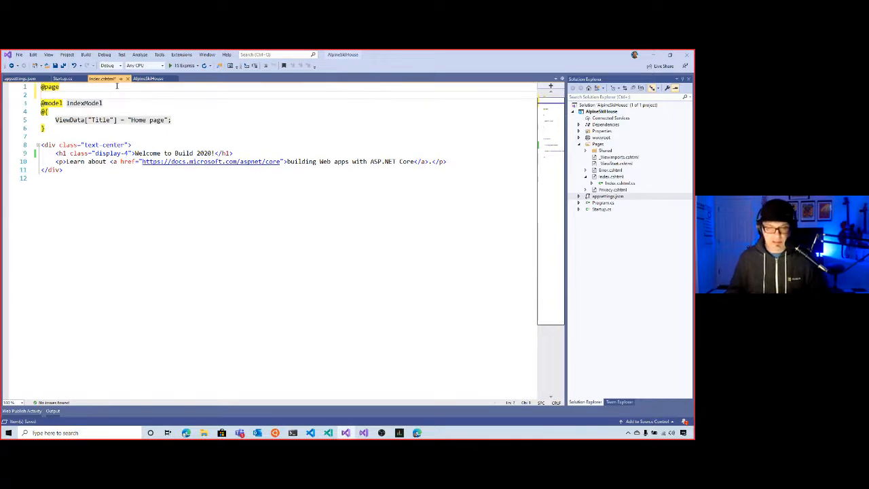
type("@inject Microsoft.Extensions.Configuration.IConfiguration _configuration")
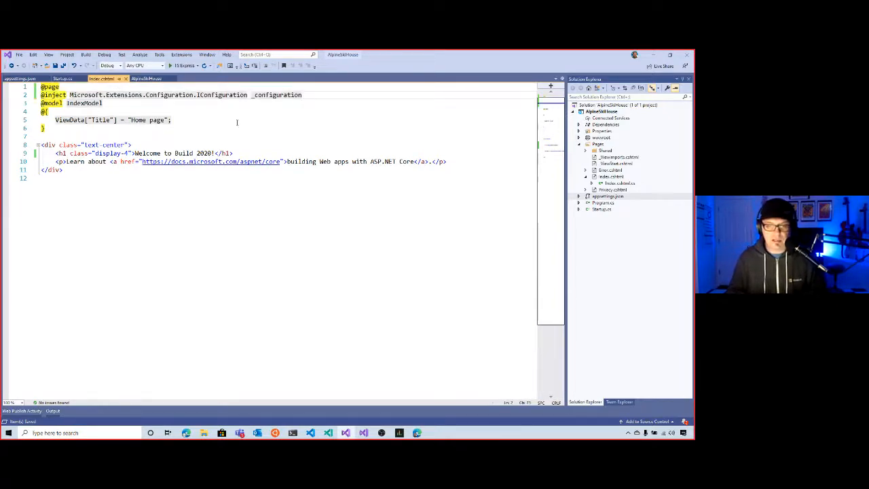
double_click(274, 95)
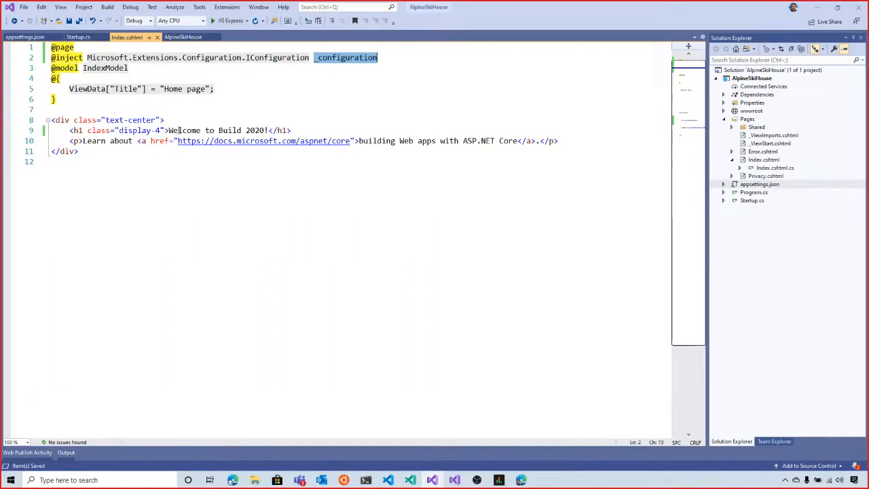
left_click_drag(169, 129, 269, 130)
type("@_")
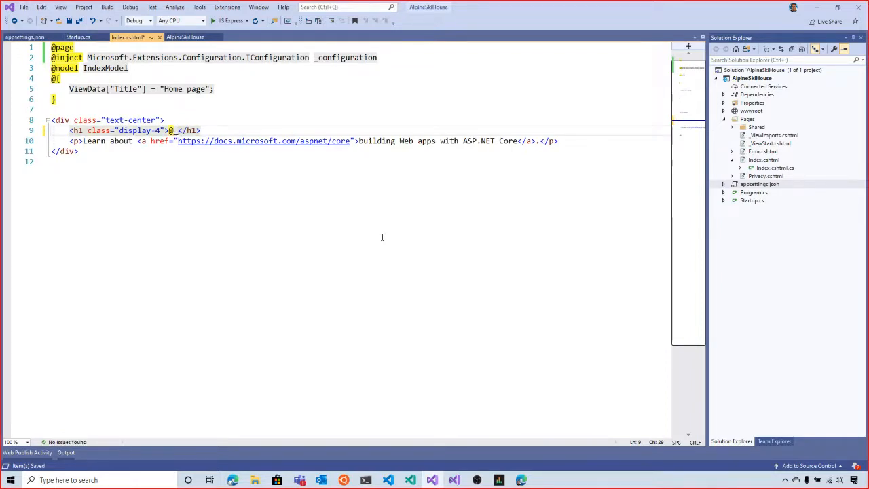
type(" con")
double_click(337, 58)
key("ctrl+c")
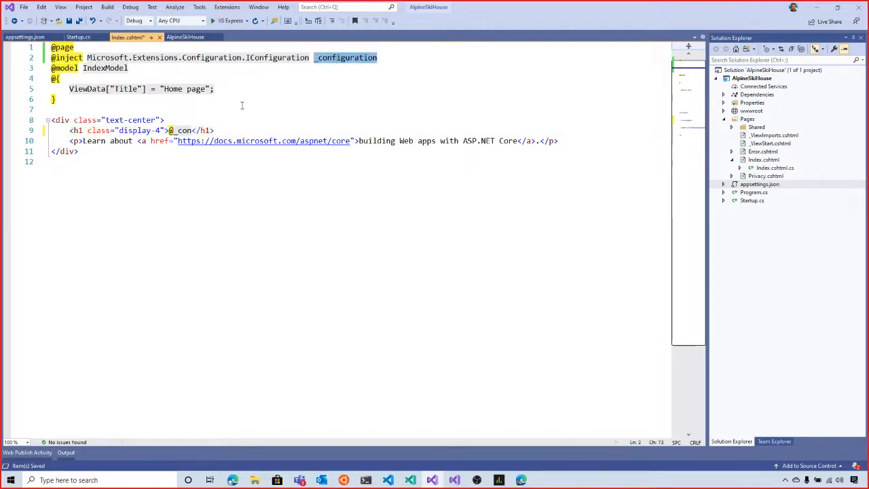
double_click(183, 130)
key("ctrl+v")
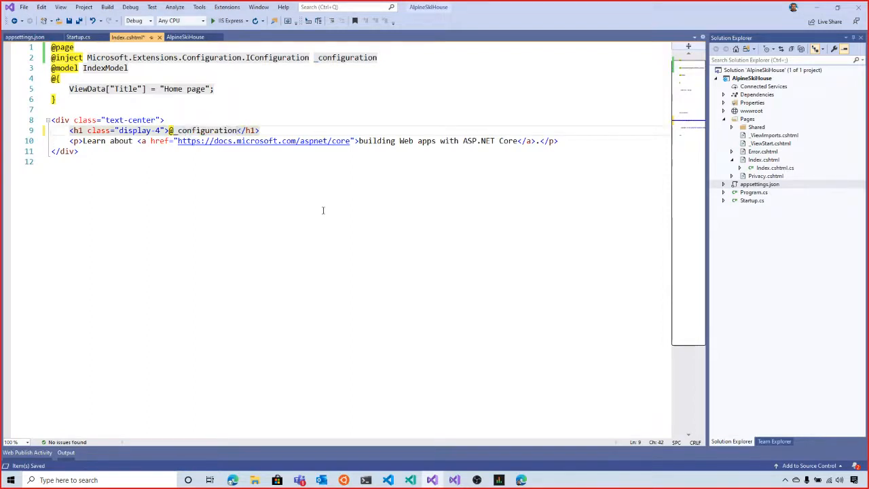
type("[\"")
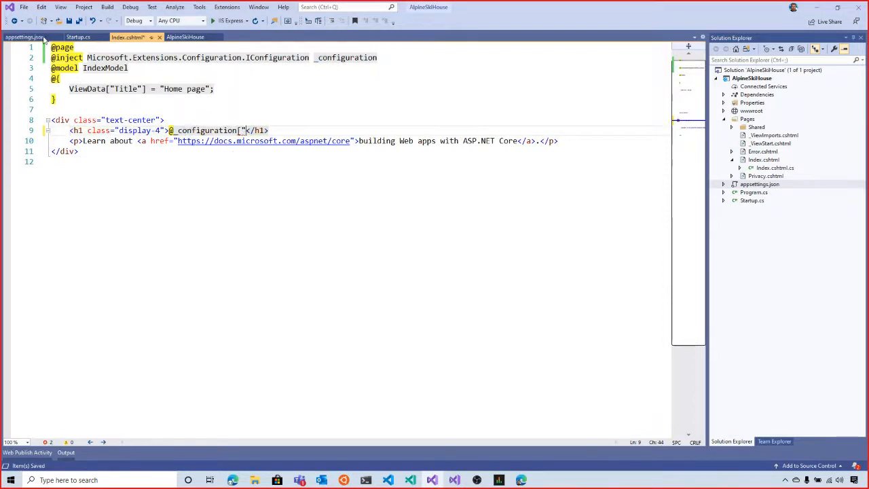
left_click(37, 40)
double_click(93, 151)
key("ctrl+c")
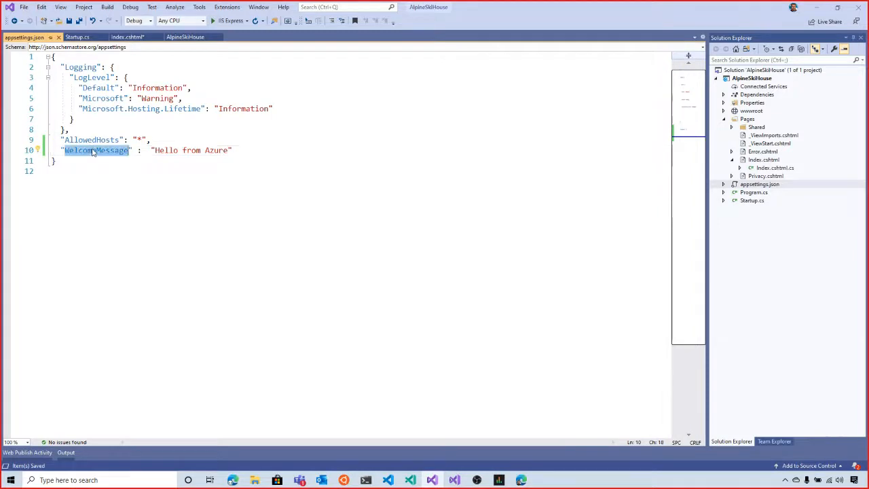
left_click(128, 38)
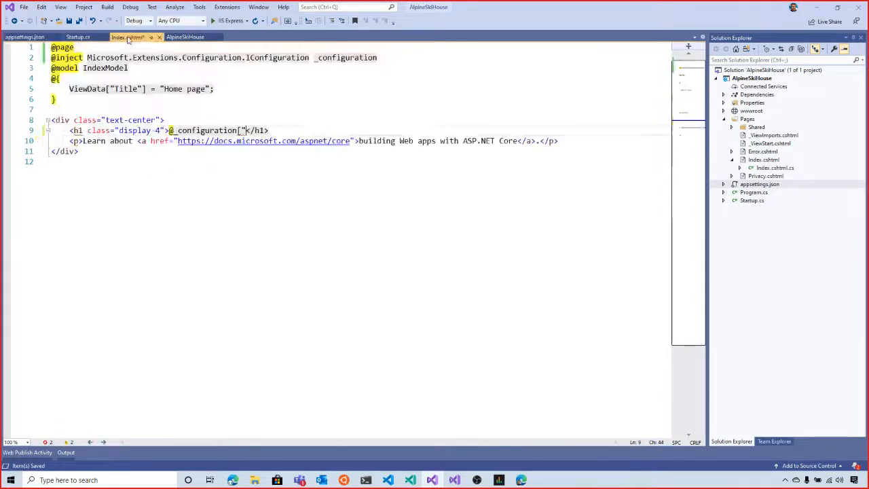
key("ctrl+v")
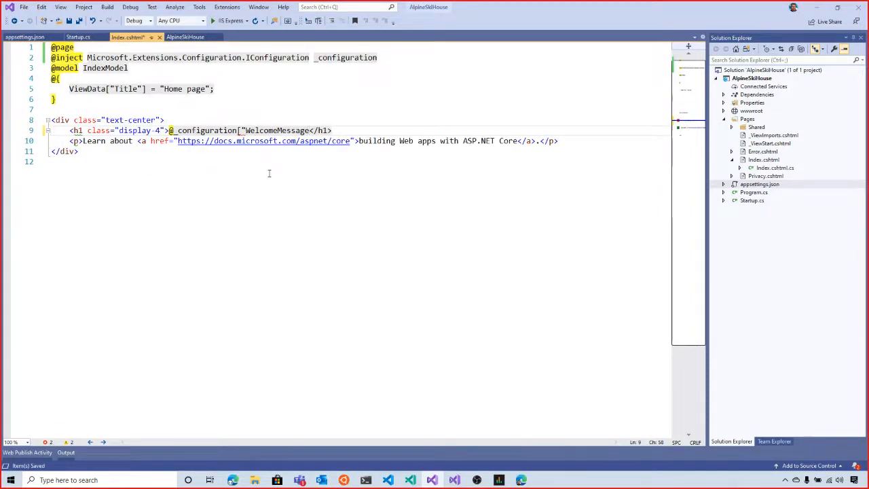
type("\"]")
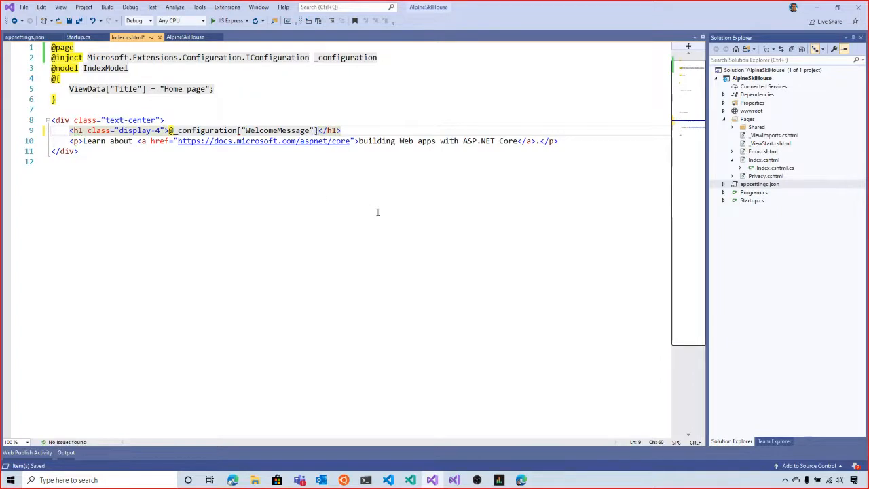
Run the app locally with IIS Express, and close the localhost page to return to the code
left_click(247, 20)
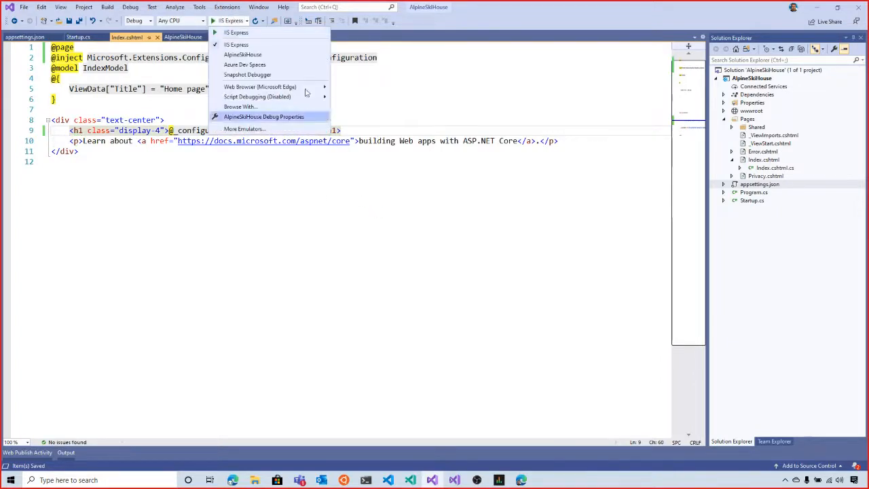
left_click(248, 32)
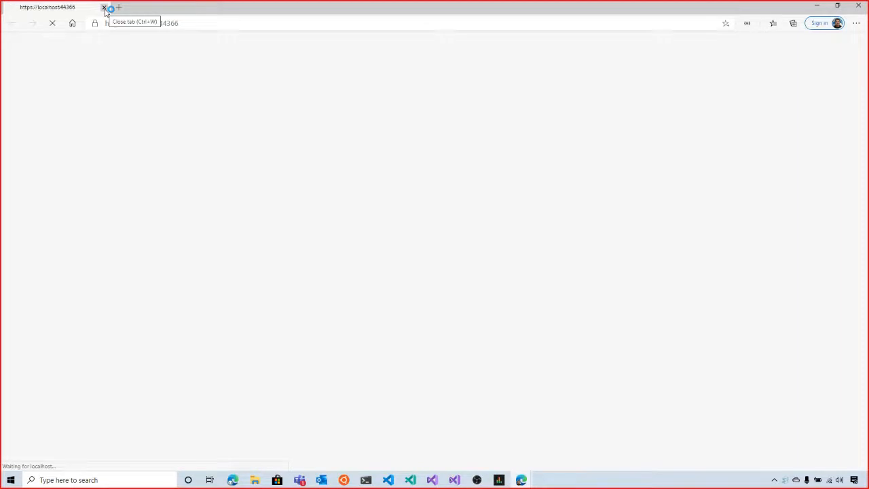
left_click(104, 9)
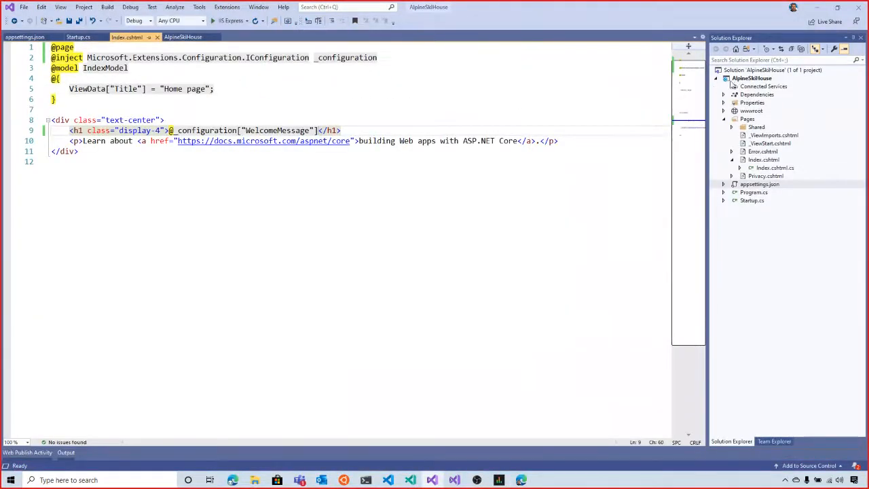
Add a new Azure App Service application setting named WelcomeMessage from the project's publish profile
left_click(183, 38)
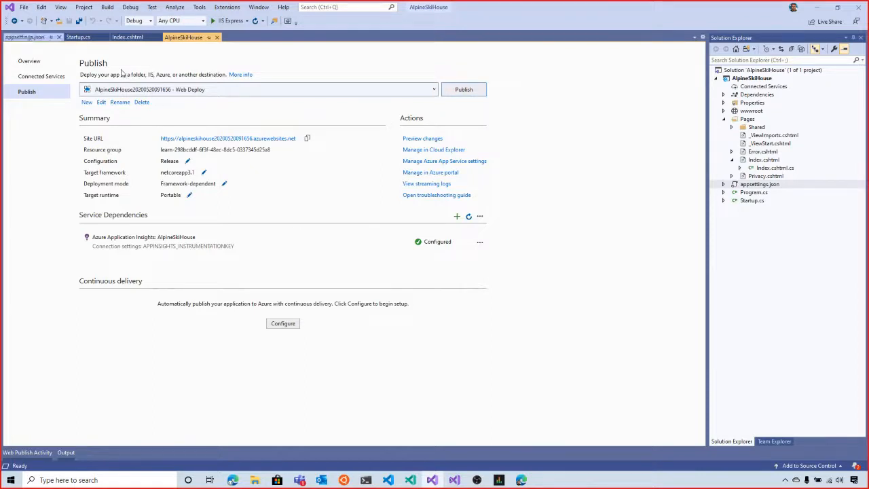
left_click(436, 162)
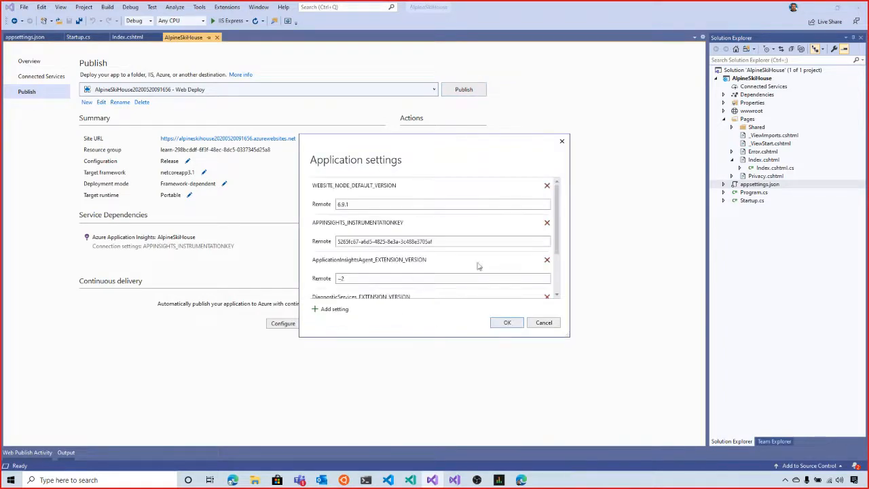
left_click(335, 309)
key("ctrl+v")
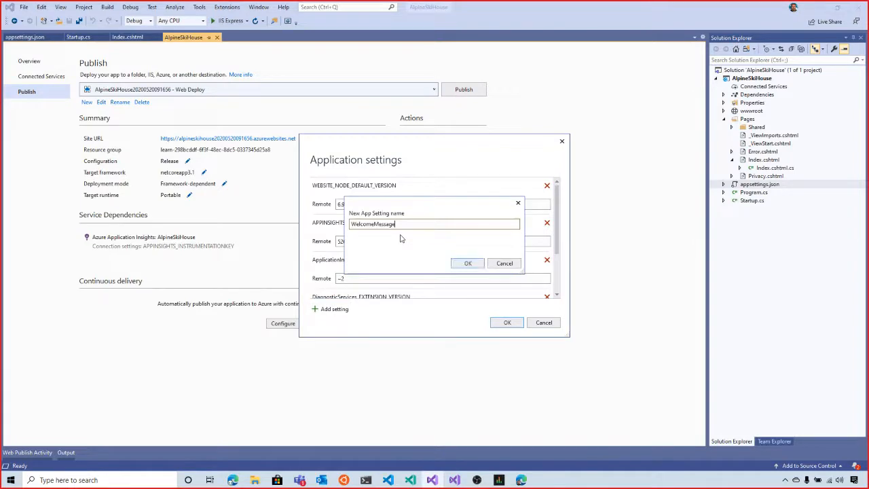
left_click(467, 263)
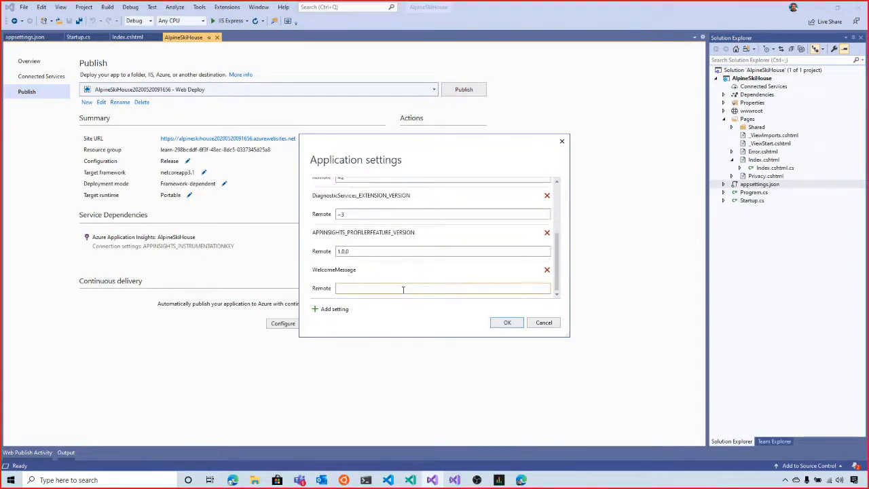
Set the remote WelcomeMessage value to "Please enjoy your Build week and stay safe!" and apply the application settings
type("Please enjoy your Build week and sat safe")
key("BackSpace")
key("BackSpace")
key("BackSpace")
type("ay safe!")
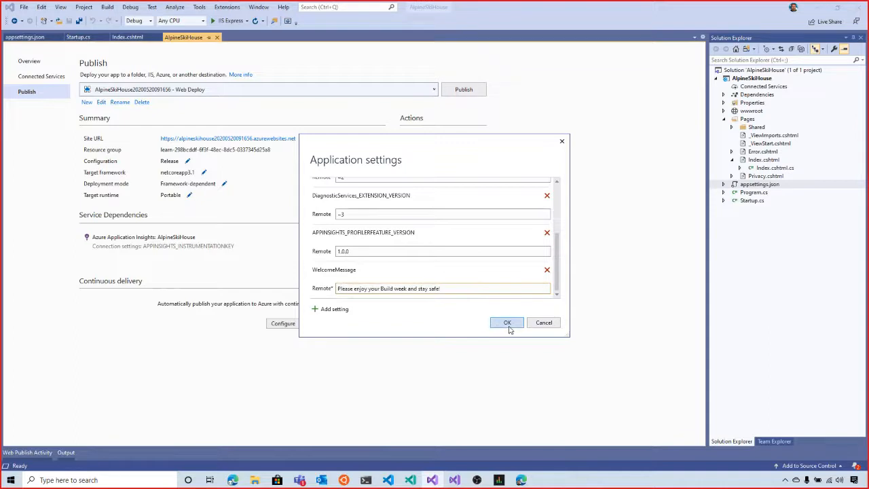
left_click(508, 328)
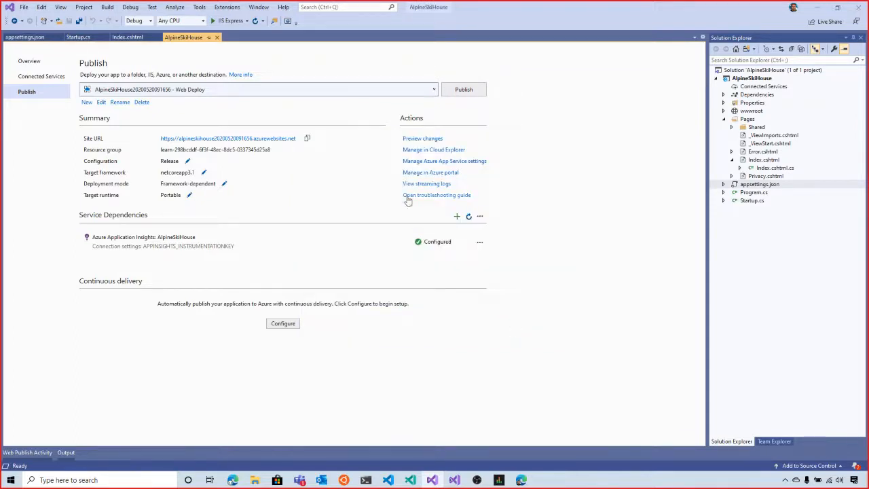
Publish the app to Azure with the existing Web Deploy profile, and check the publish output and live home page
left_click(467, 91)
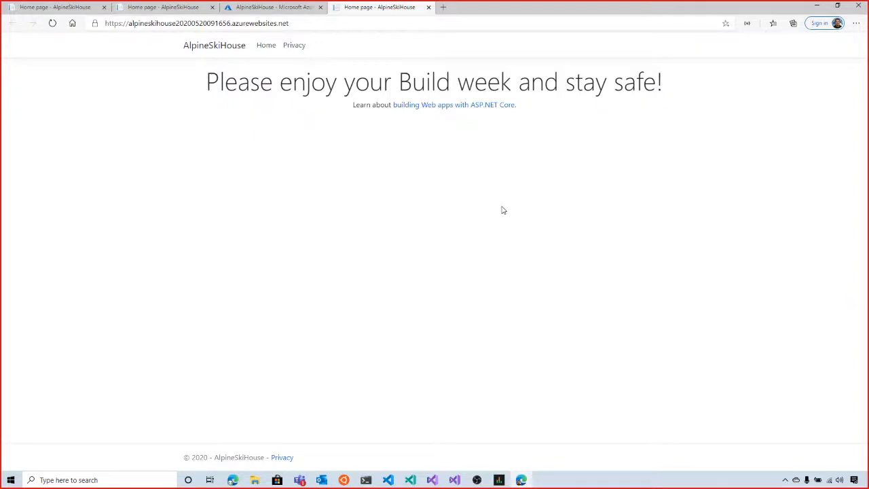
key("alt+Tab")
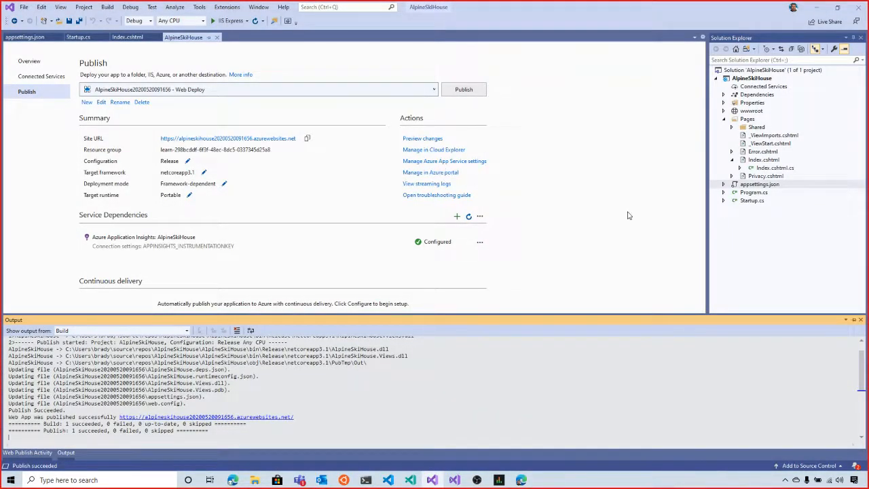
key("alt+Tab")
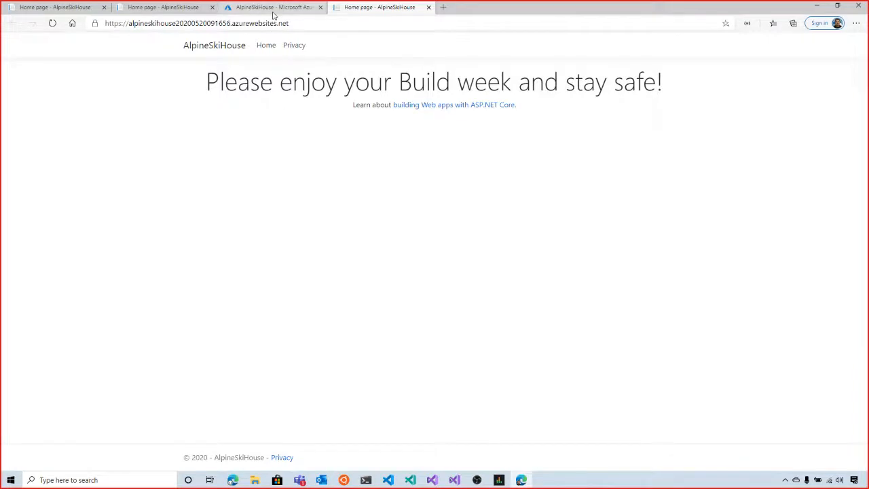
Switch to the Azure portal and open the AlpineSkiHouse App Service's Configuration page through its resource group
left_click(273, 8)
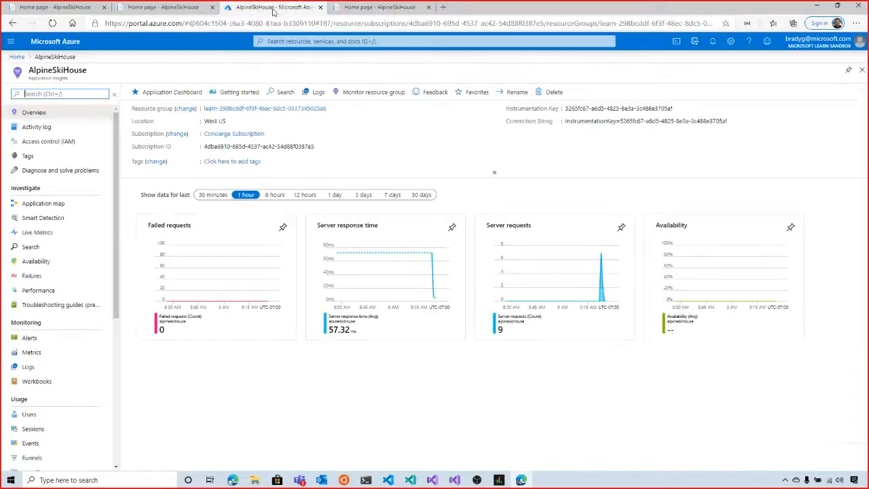
left_click(227, 109)
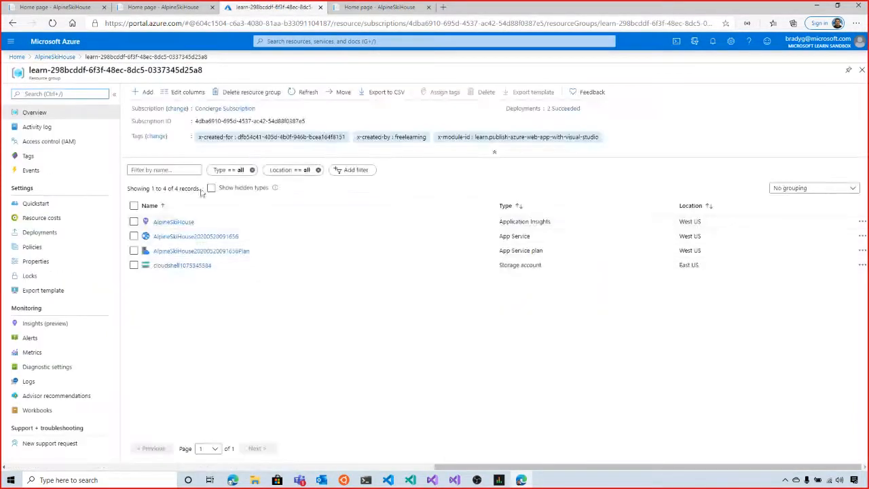
left_click(167, 239)
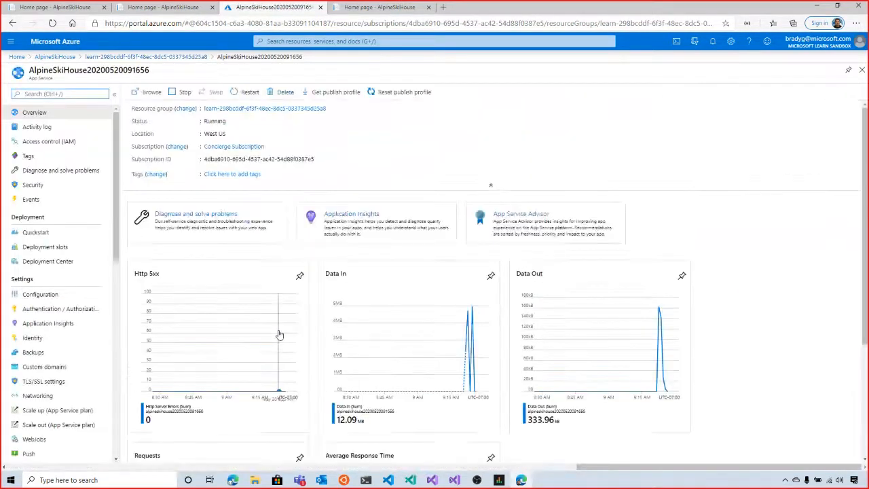
left_click(51, 297)
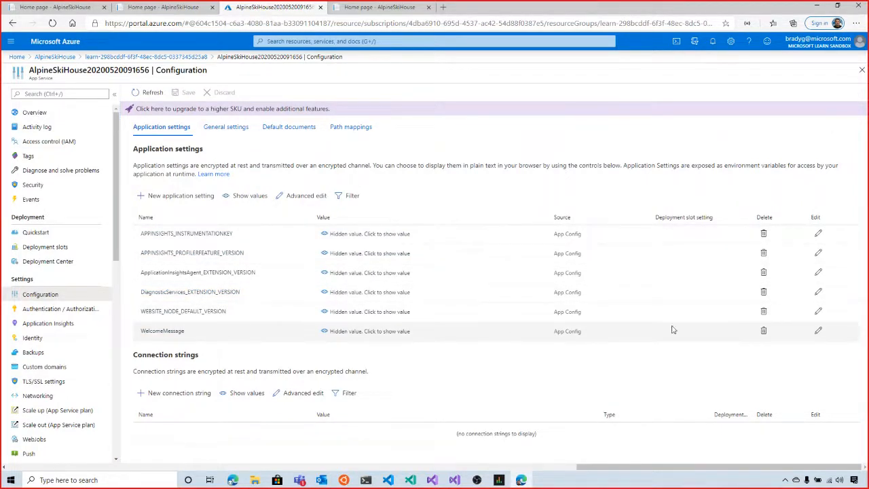
Change the WelcomeMessage application setting to "Thanks for coming out today!" and save the configuration, accepting the app restart
left_click(817, 334)
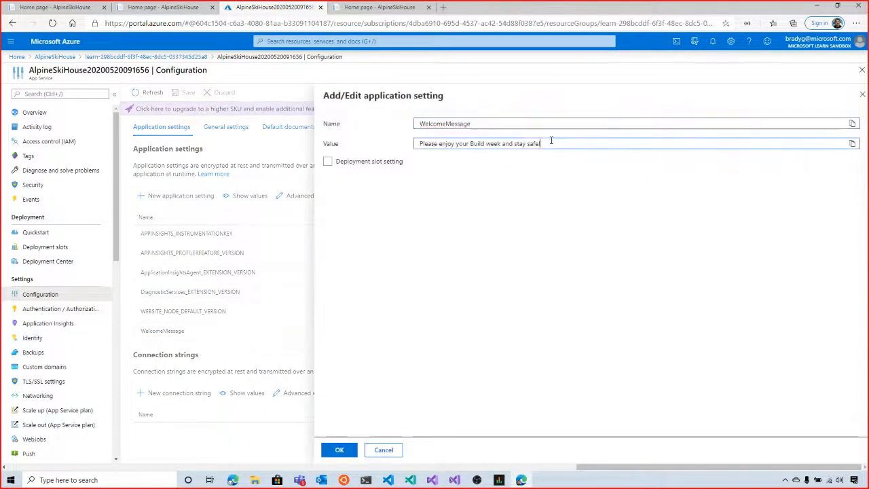
left_click_drag(548, 144, 383, 139)
type("Than")
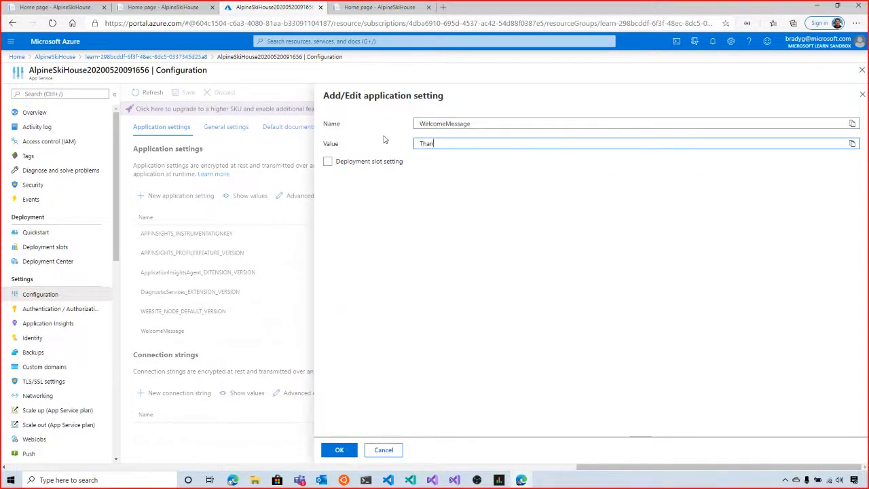
type("ks for coming out today!")
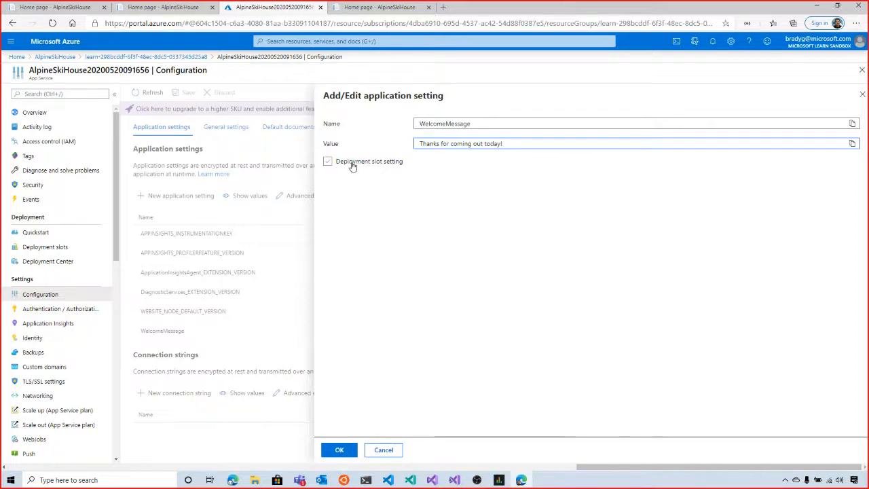
left_click(339, 452)
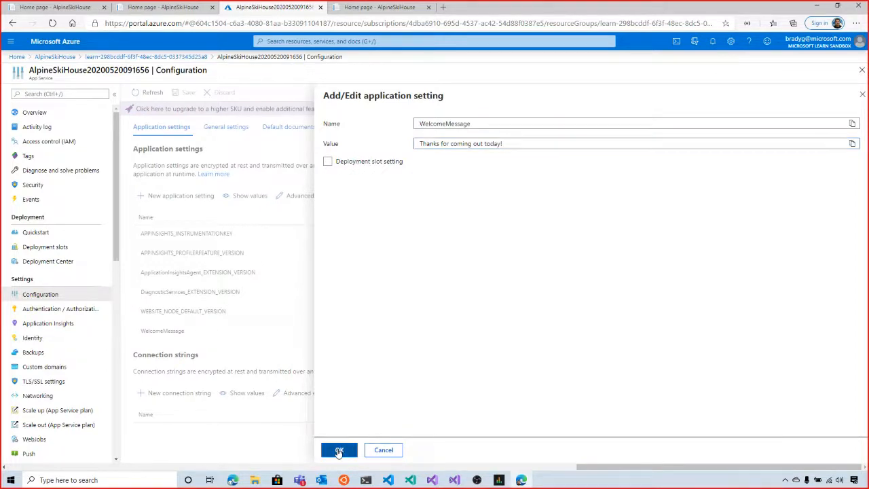
left_click(185, 95)
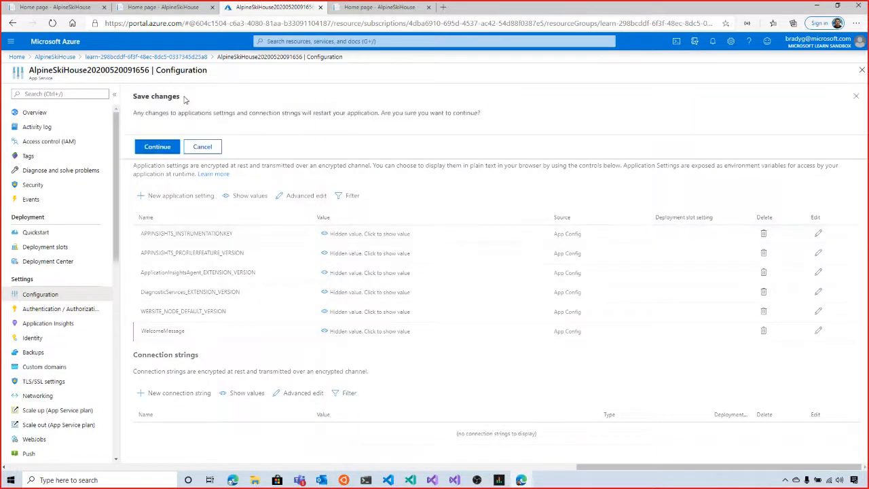
left_click(158, 147)
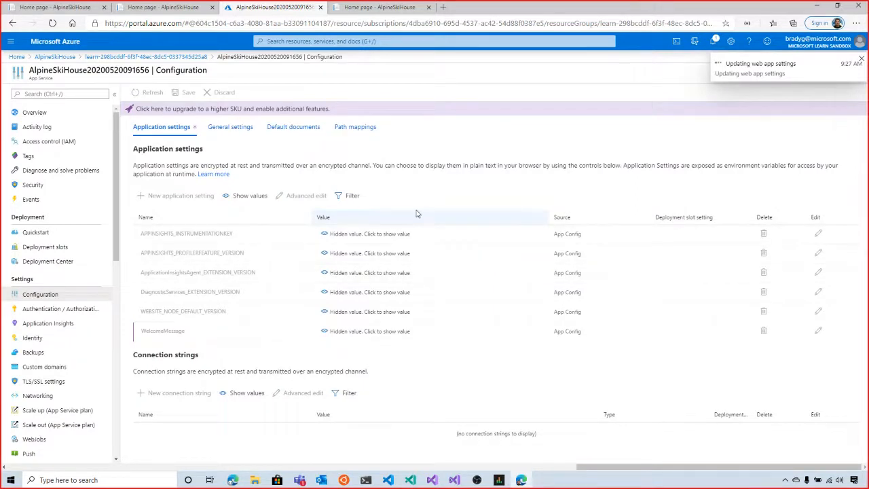
Return to the live AlpineSkiHouse home page and reload it to check the welcome message
left_click(390, 14)
right_click(388, 14)
left_click(413, 38)
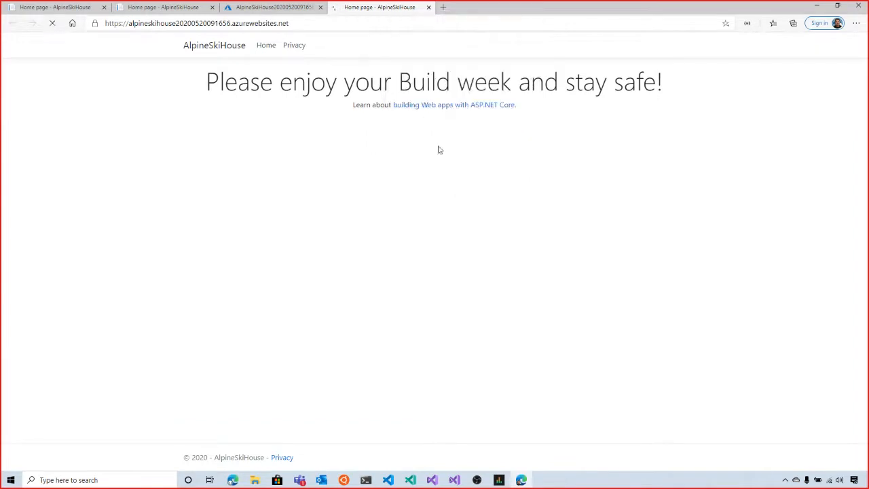